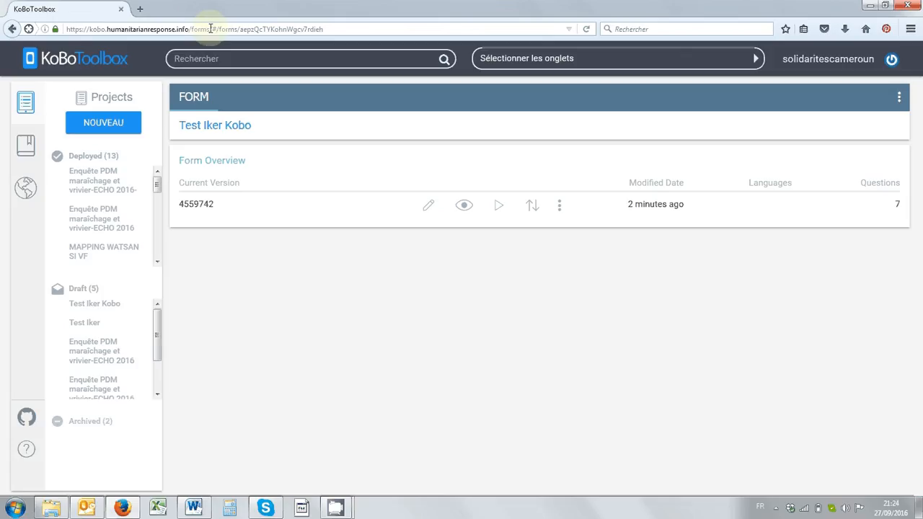
Step: Examine the site's web address and the options offered for creating or uploading a new project
{"action": "left_click_drag", "start_coordinate": [210, 29], "coordinate": [33, 33]}
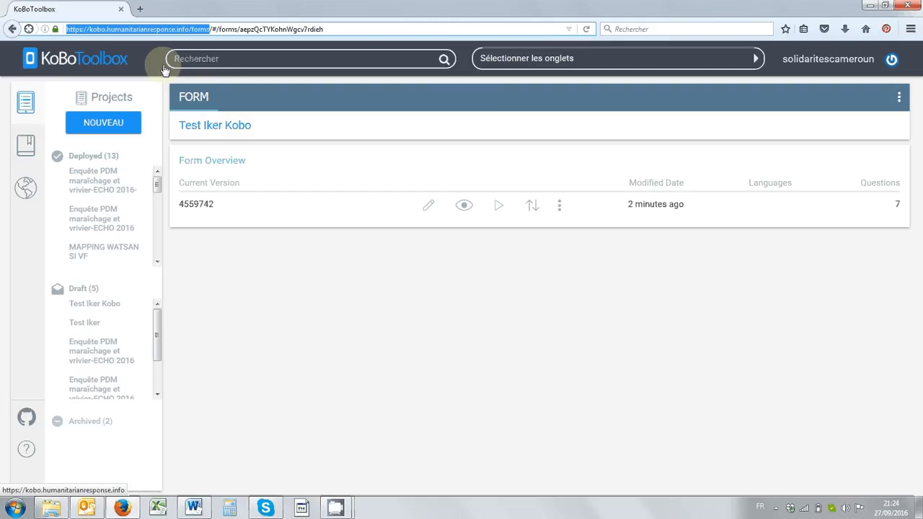
{"action": "left_click", "coordinate": [107, 125]}
{"action": "left_click", "coordinate": [108, 124]}
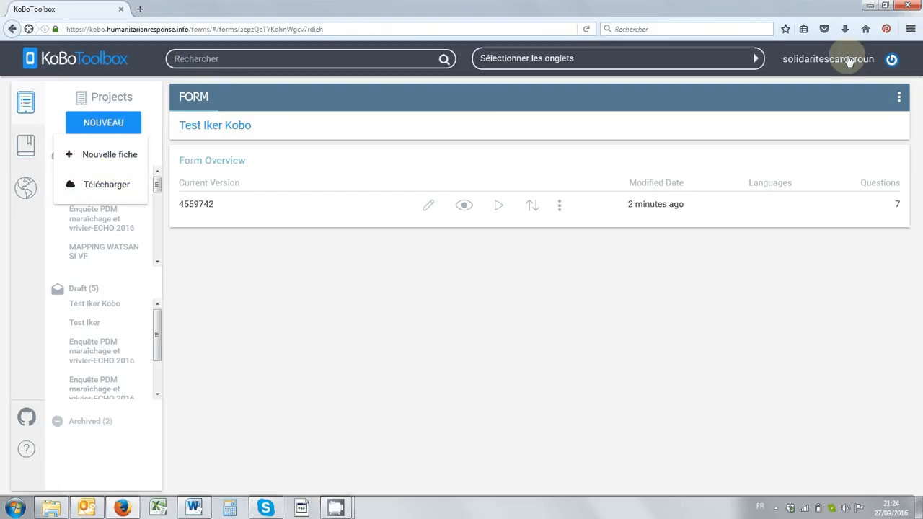
{"action": "left_click", "coordinate": [528, 343]}
Step: Review the account's profile settings and language choices, and return to the form overview
{"action": "left_click", "coordinate": [808, 62]}
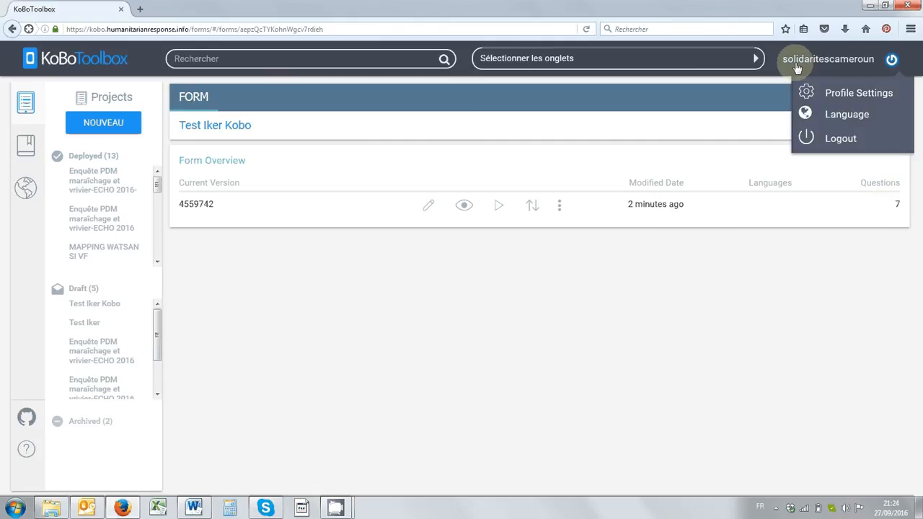
{"action": "left_click", "coordinate": [833, 95]}
{"action": "mouse_move", "coordinate": [840, 122]}
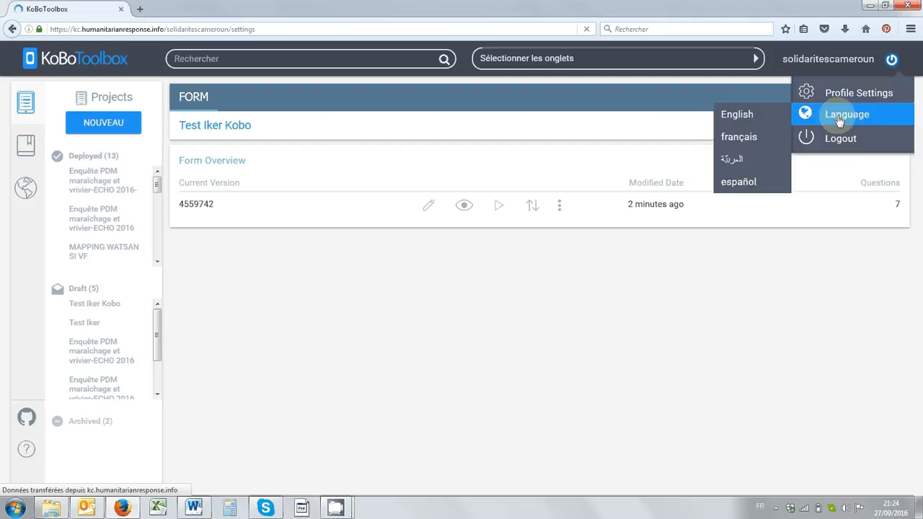
{"action": "scroll", "coordinate": [366, 257], "scroll_direction": "down", "scroll_amount": 2}
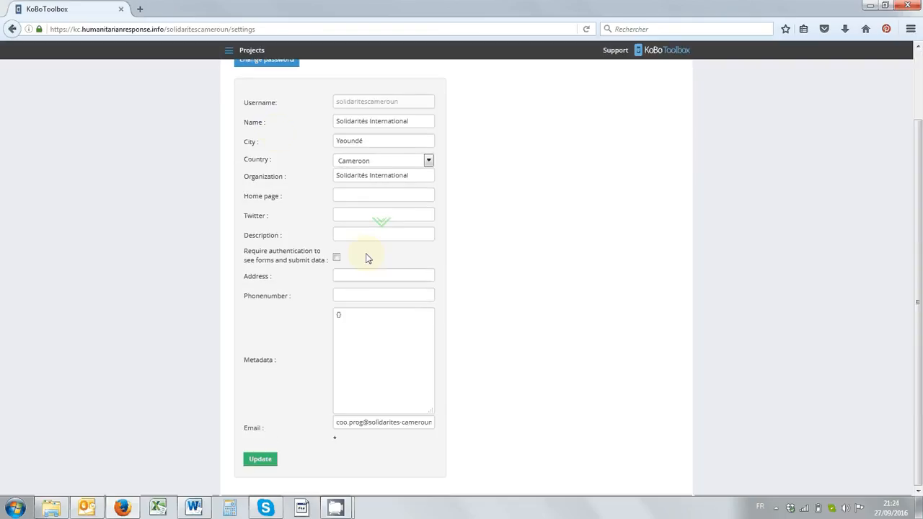
{"action": "left_click", "coordinate": [12, 30]}
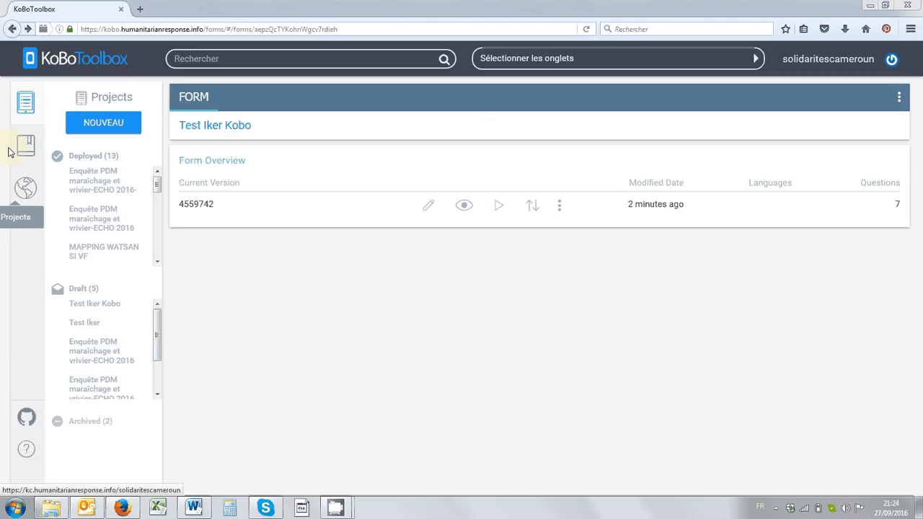
Step: Show the full project list and examine the deployed and draft projects with their modification dates and question counts
{"action": "left_click", "coordinate": [25, 105]}
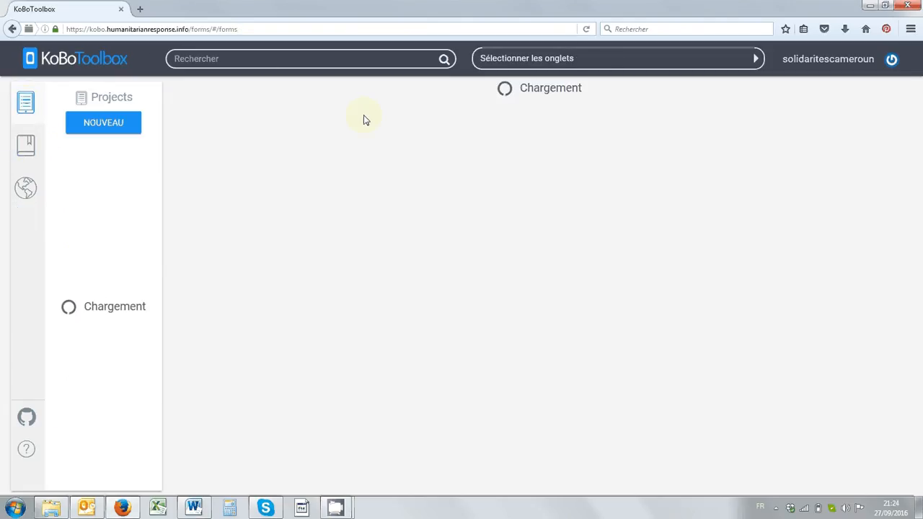
{"action": "left_click", "coordinate": [407, 247]}
{"action": "right_click", "coordinate": [406, 246]}
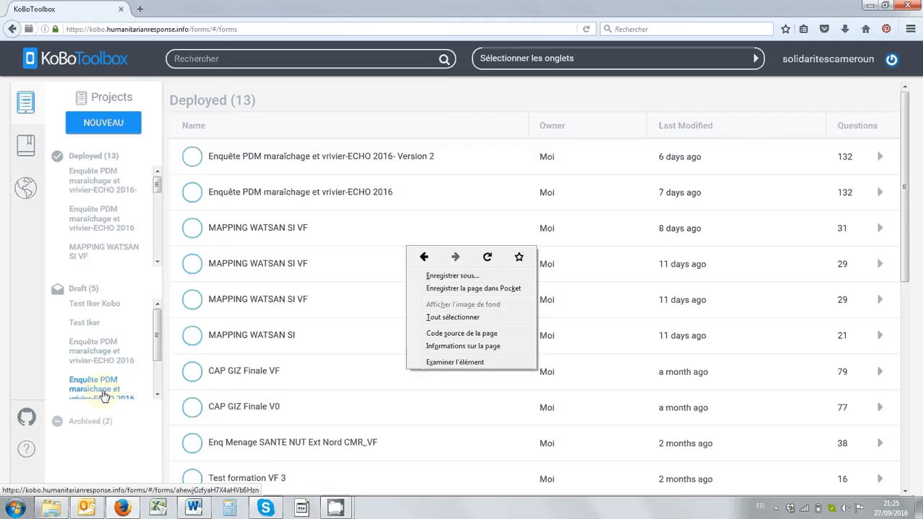
{"action": "left_click", "coordinate": [377, 257]}
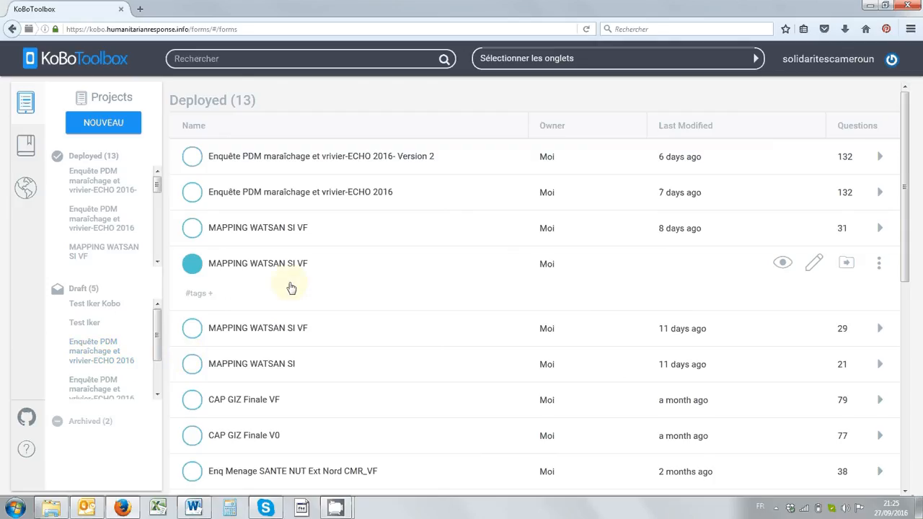
{"action": "scroll", "coordinate": [291, 287], "scroll_direction": "down", "scroll_amount": 3}
{"action": "scroll", "coordinate": [291, 288], "scroll_direction": "down", "scroll_amount": 6}
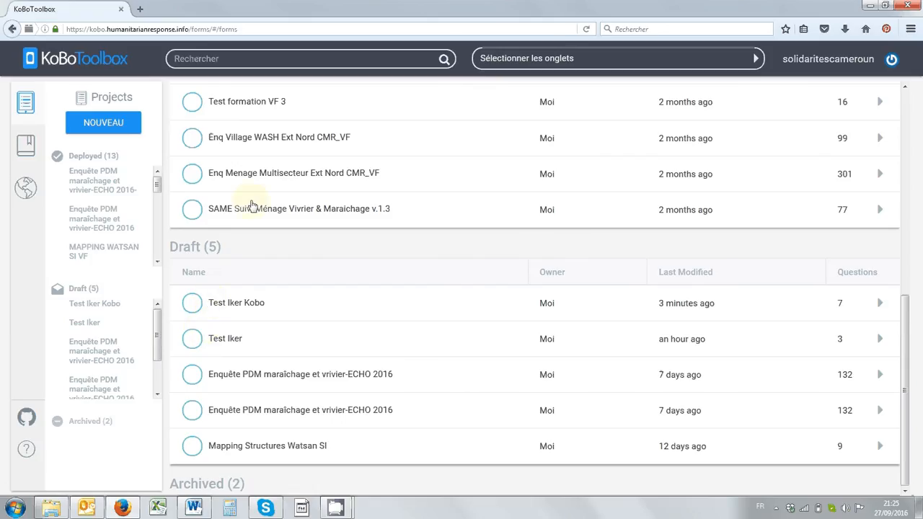
{"action": "scroll", "coordinate": [236, 266], "scroll_direction": "up", "scroll_amount": 1}
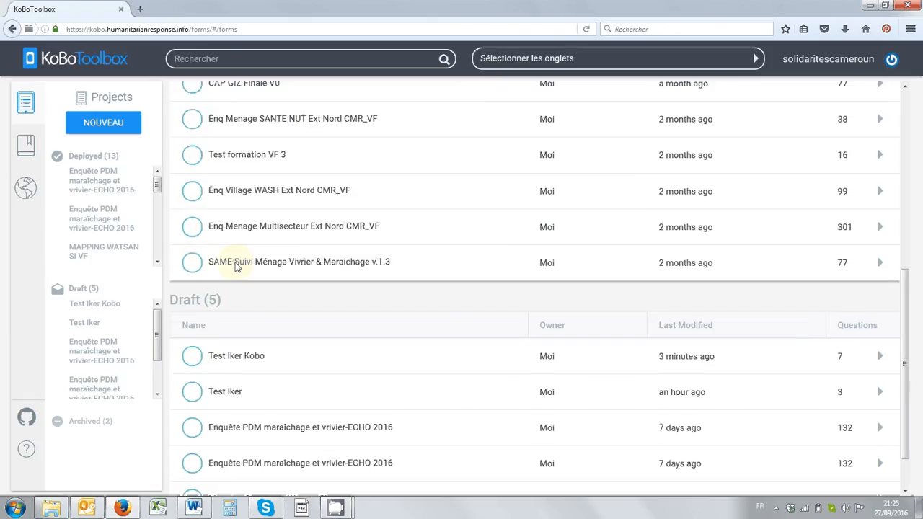
{"action": "scroll", "coordinate": [237, 266], "scroll_direction": "up", "scroll_amount": 6}
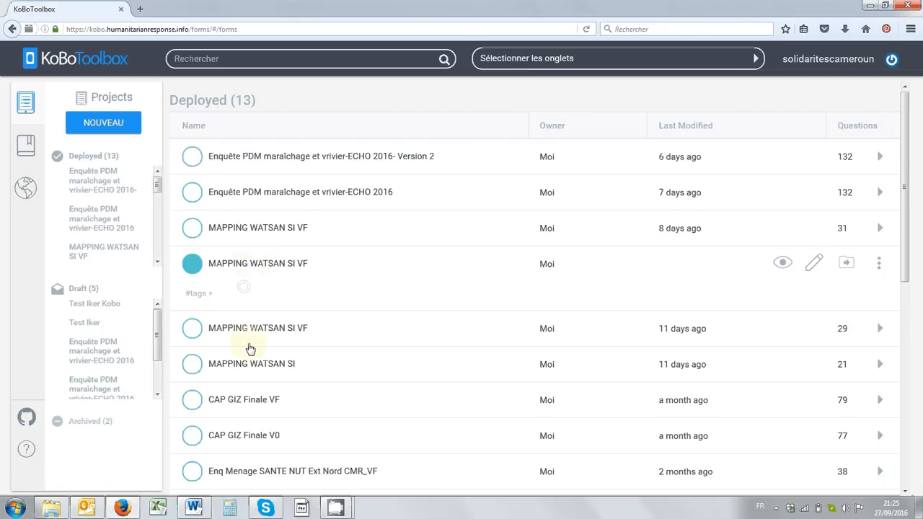
{"action": "scroll", "coordinate": [250, 349], "scroll_direction": "down", "scroll_amount": 5}
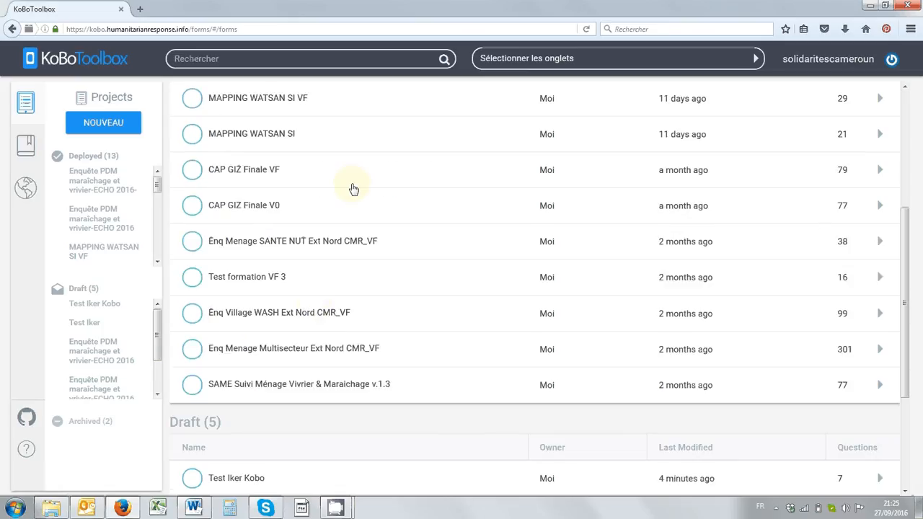
{"action": "scroll", "coordinate": [353, 189], "scroll_direction": "up", "scroll_amount": 5}
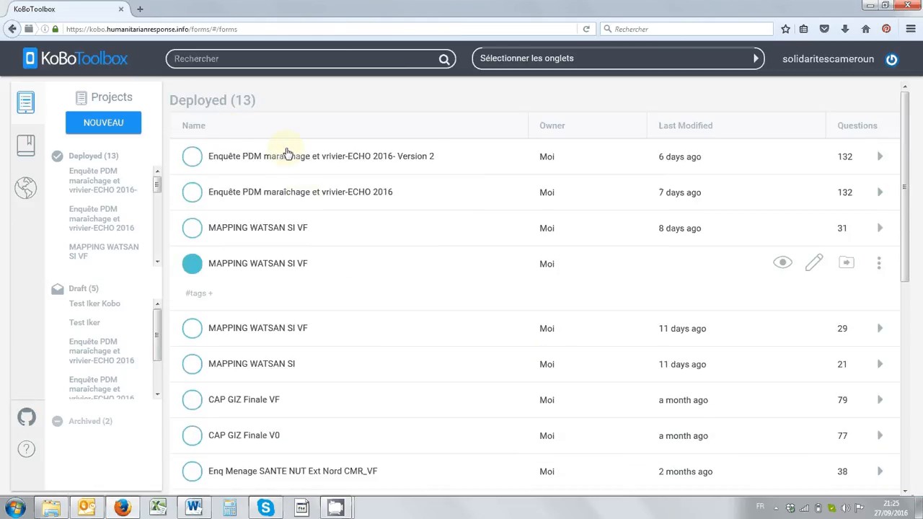
{"action": "scroll", "coordinate": [287, 159], "scroll_direction": "down", "scroll_amount": 5}
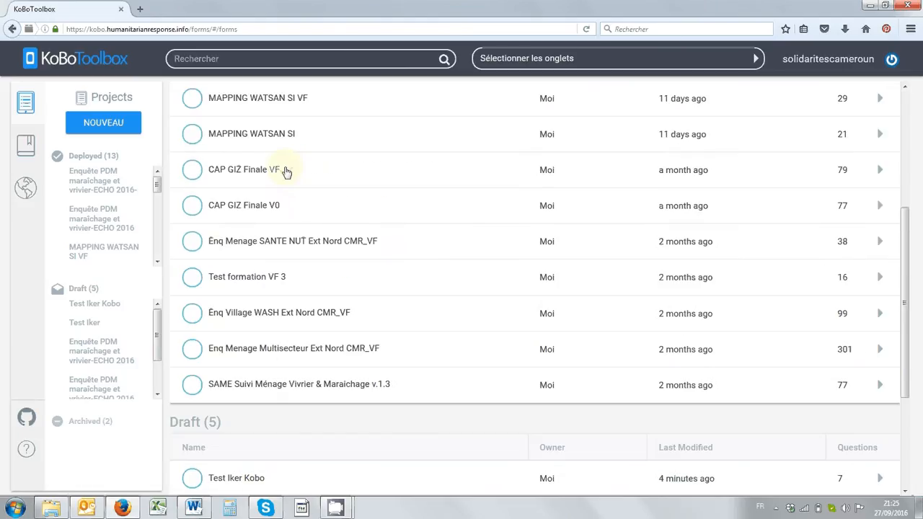
{"action": "scroll", "coordinate": [266, 245], "scroll_direction": "down", "scroll_amount": 4}
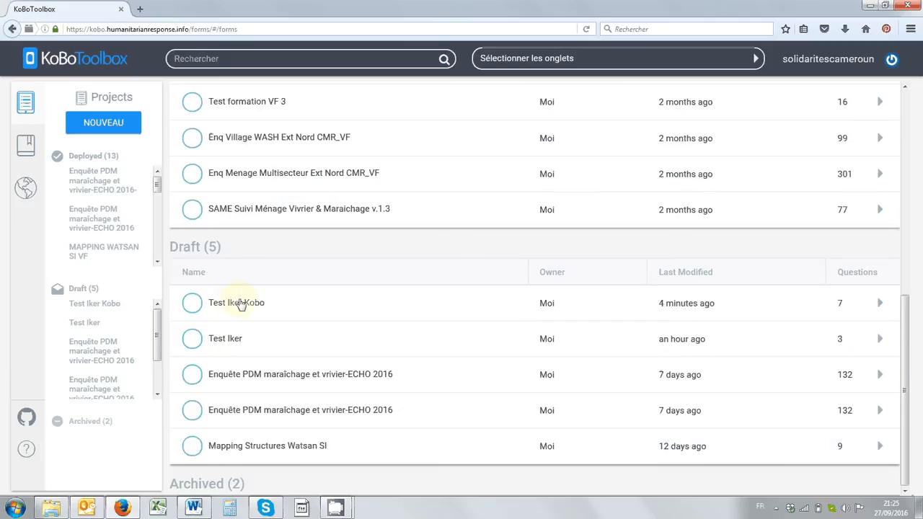
Step: Delete the two draft projects whose names start with "Test", confirming each permanent removal
{"action": "left_click", "coordinate": [878, 303]}
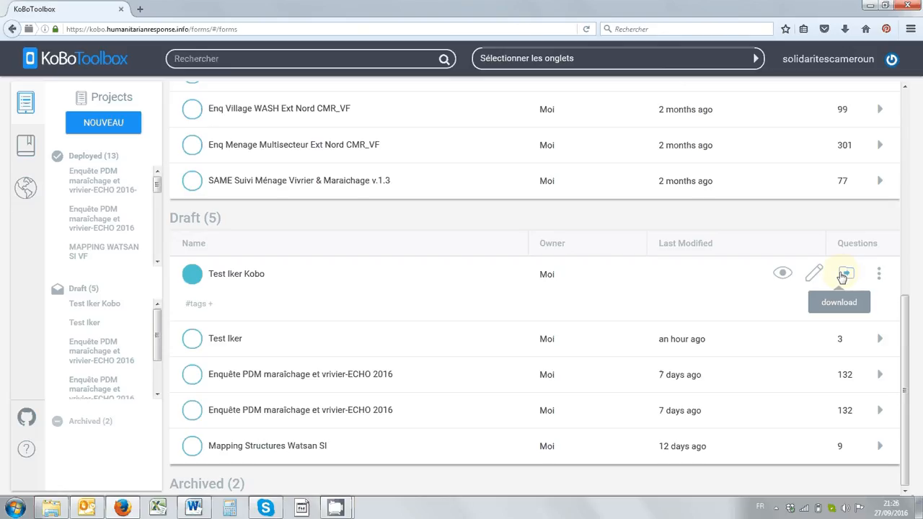
{"action": "left_click", "coordinate": [879, 273]}
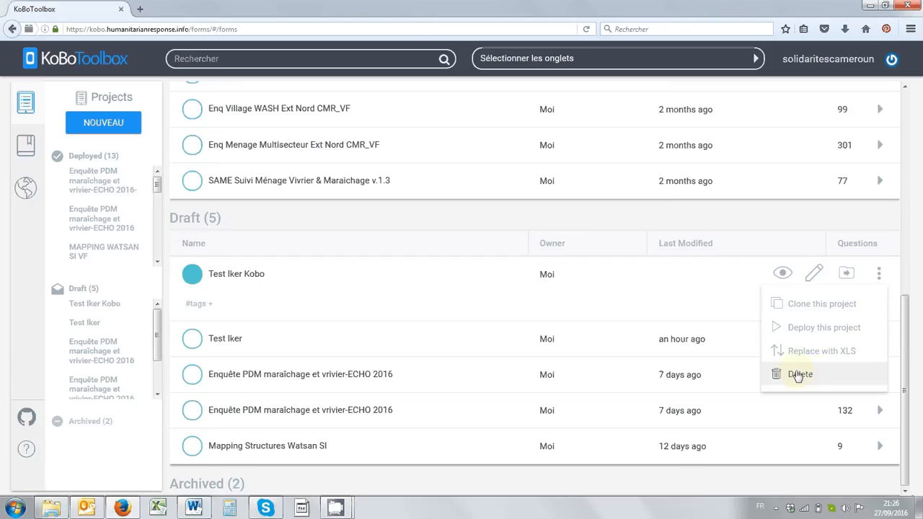
{"action": "left_click", "coordinate": [797, 376]}
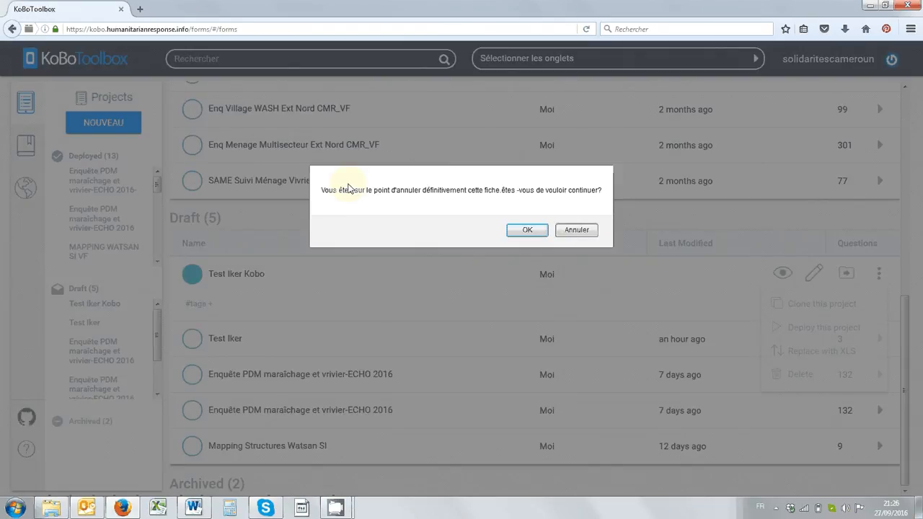
{"action": "left_click", "coordinate": [536, 231]}
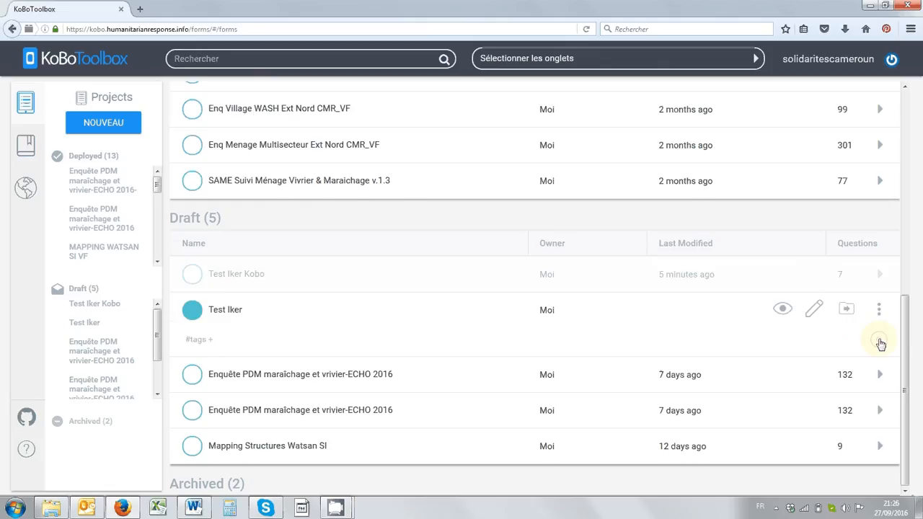
{"action": "left_click", "coordinate": [879, 343]}
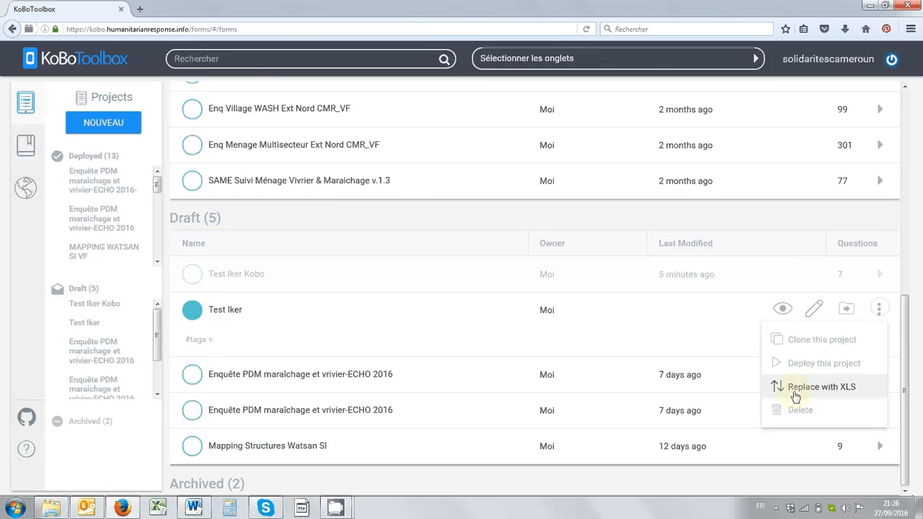
{"action": "left_click", "coordinate": [532, 230]}
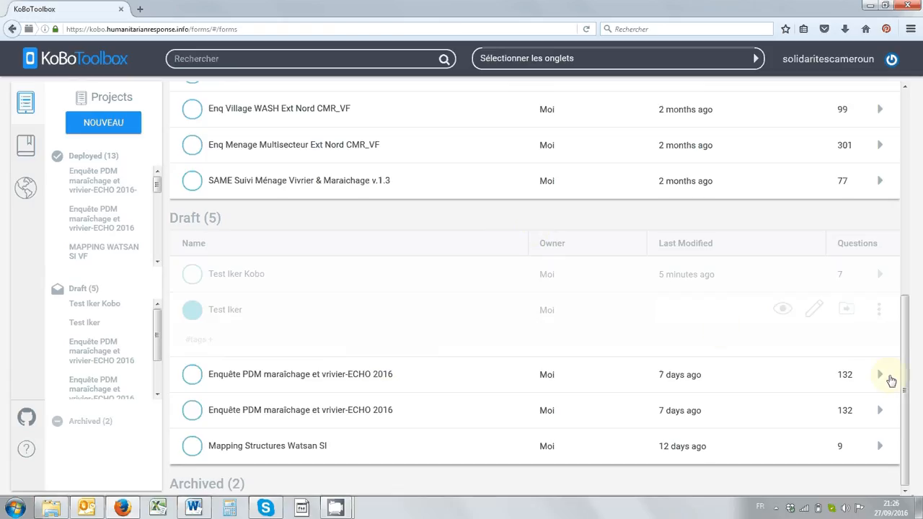
Step: Check the further actions offered for the first draft "Enquête PDM maraîchage et vrivier-ECHO 2016" and look over the project list
{"action": "mouse_move", "coordinate": [881, 377]}
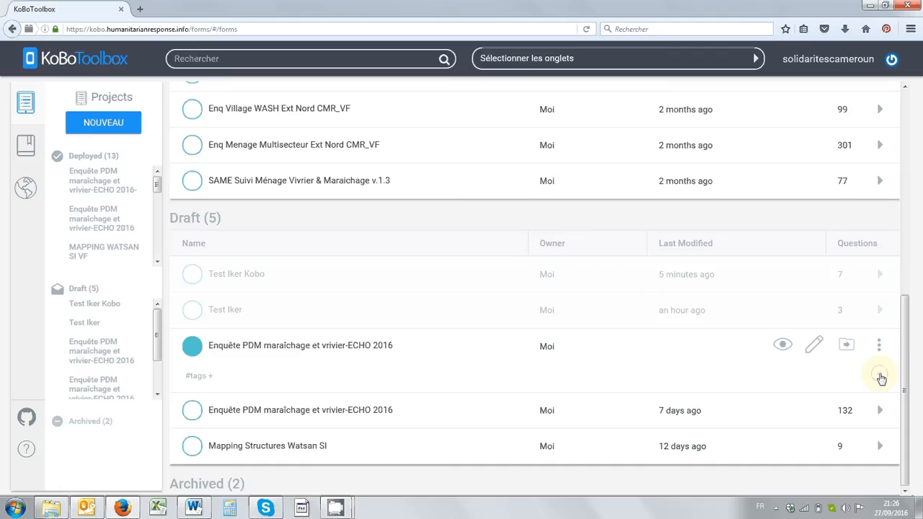
{"action": "left_click", "coordinate": [877, 345]}
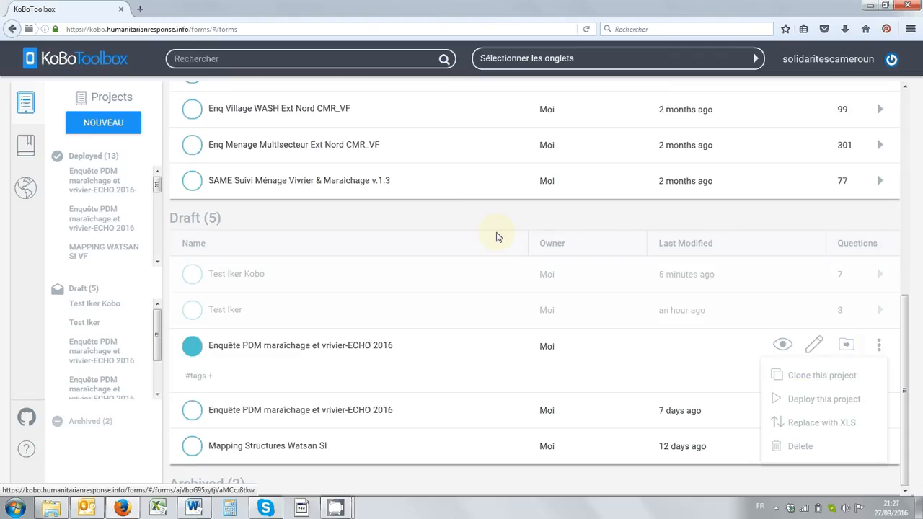
{"action": "scroll", "coordinate": [368, 170], "scroll_direction": "up", "scroll_amount": 5}
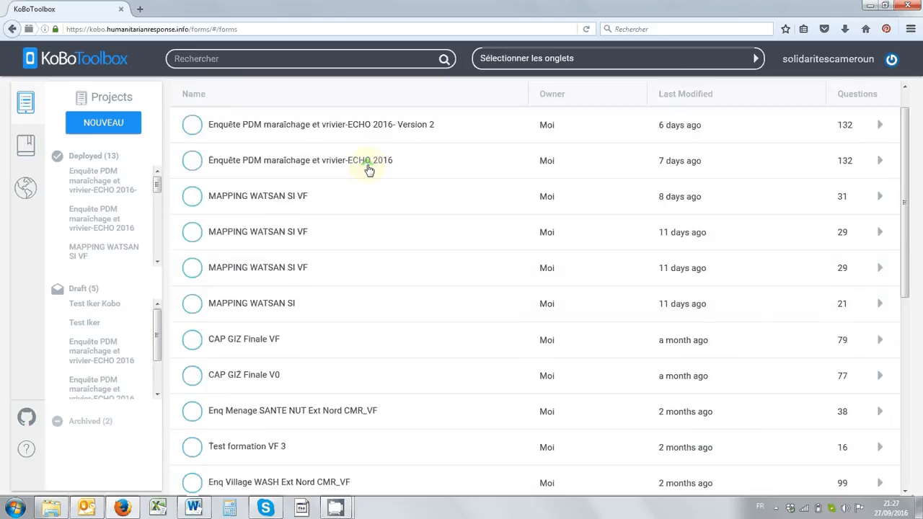
{"action": "scroll", "coordinate": [272, 377], "scroll_direction": "up", "scroll_amount": 1}
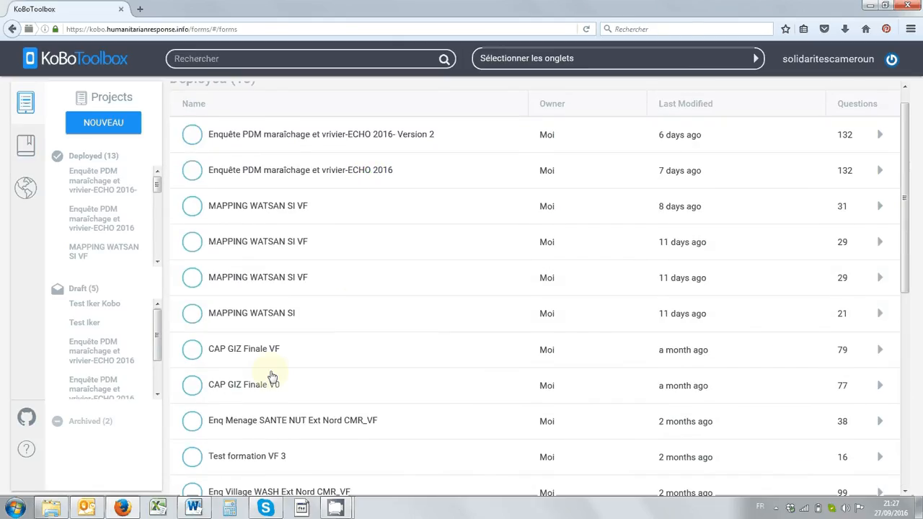
{"action": "scroll", "coordinate": [272, 376], "scroll_direction": "down", "scroll_amount": 4}
{"action": "scroll", "coordinate": [463, 274], "scroll_direction": "down", "scroll_amount": 1}
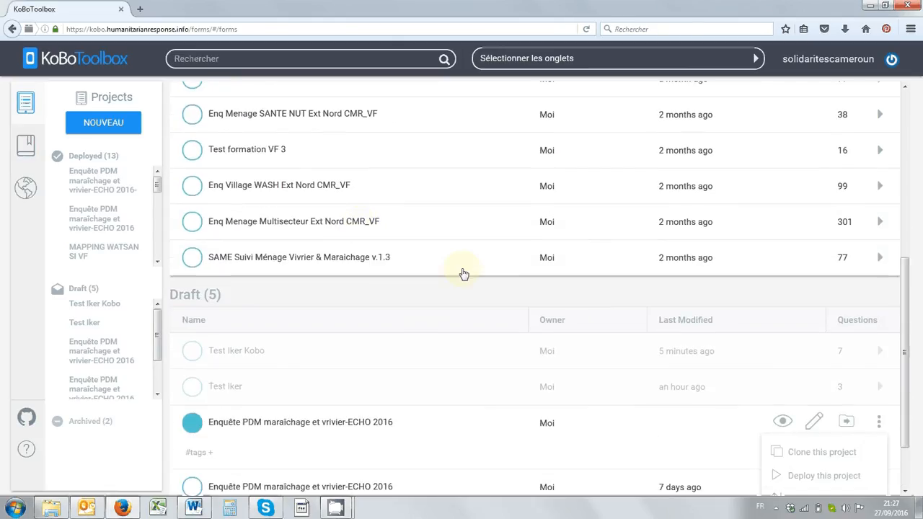
Step: Check the further actions offered for the deployed project "Enquête PDM maraîchage et vrivier-ECHO 2016- Version 2", leaving it collapsed
{"action": "scroll", "coordinate": [464, 274], "scroll_direction": "up", "scroll_amount": 6}
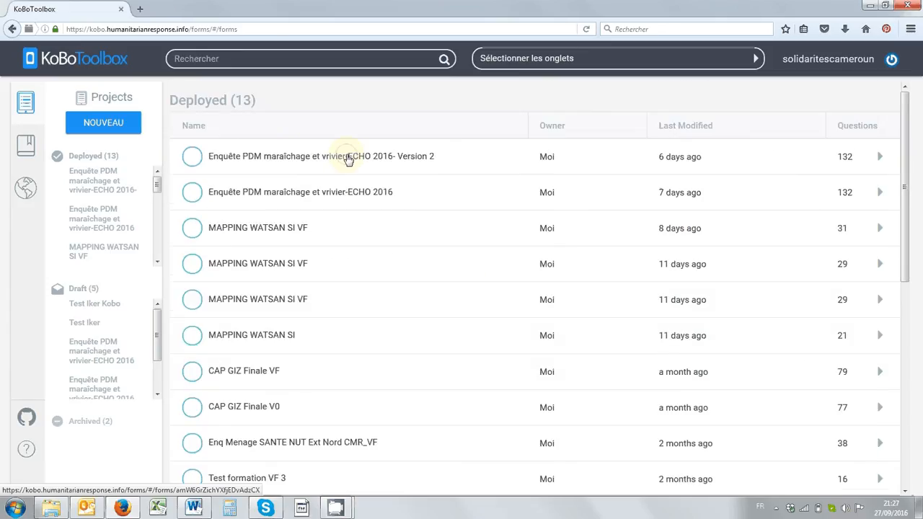
{"action": "left_click", "coordinate": [347, 158]}
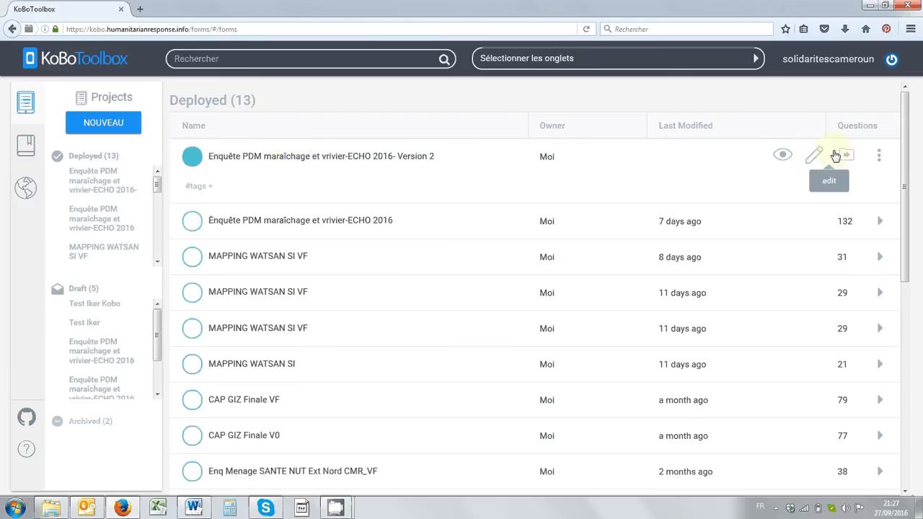
{"action": "left_click", "coordinate": [877, 155]}
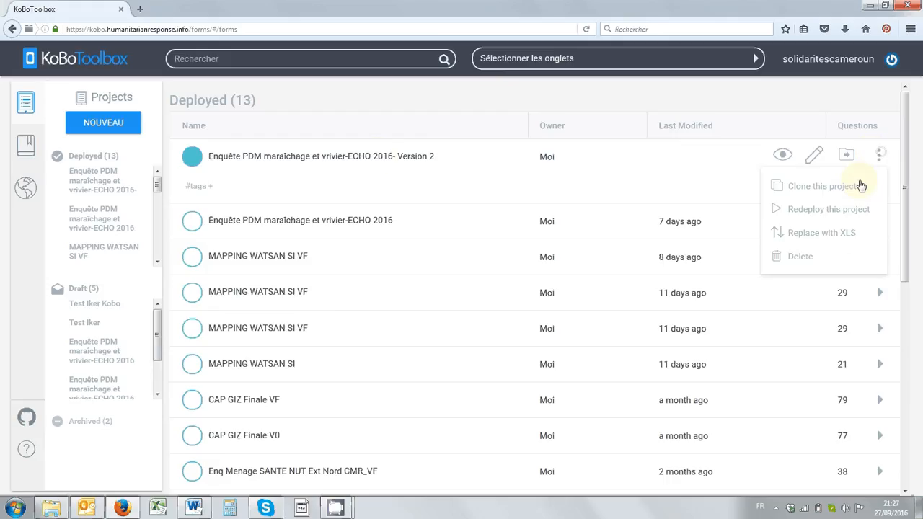
{"action": "left_click", "coordinate": [336, 170]}
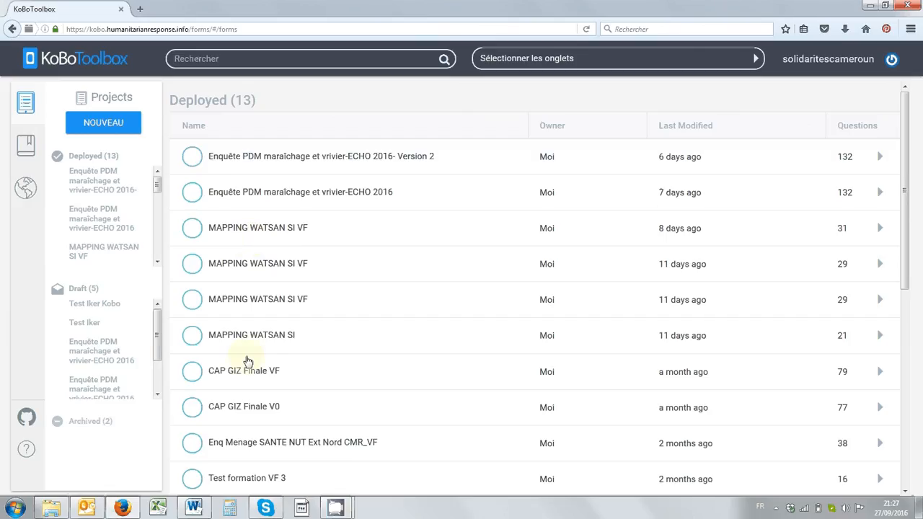
{"action": "scroll", "coordinate": [250, 331], "scroll_direction": "down", "scroll_amount": 1}
{"action": "scroll", "coordinate": [209, 245], "scroll_direction": "up", "scroll_amount": 1}
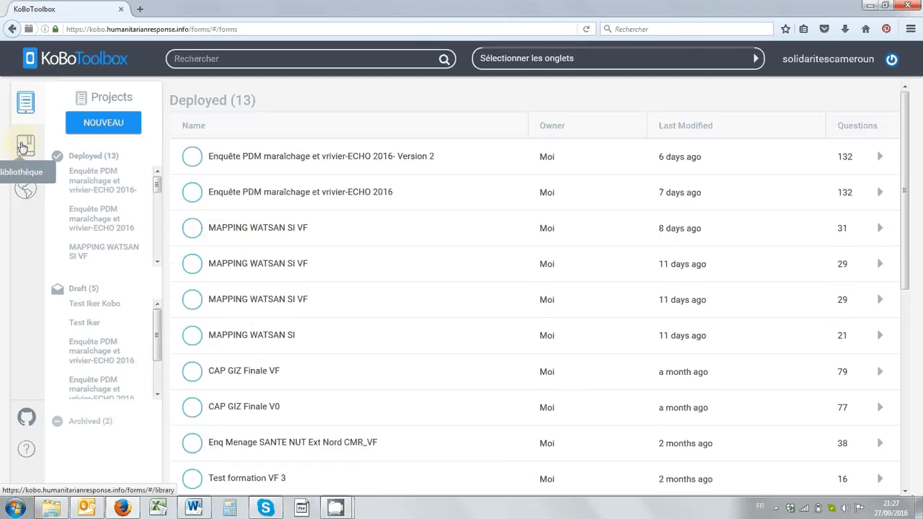
Step: Open the question library and subscribe to the public collection "IRC Sample"
{"action": "left_click", "coordinate": [24, 146]}
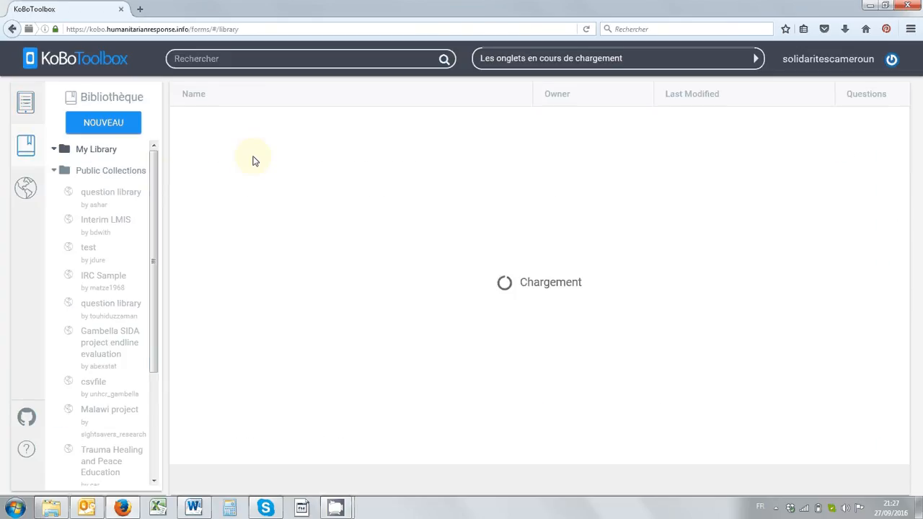
{"action": "left_click_drag", "start_coordinate": [158, 179], "coordinate": [144, 147]}
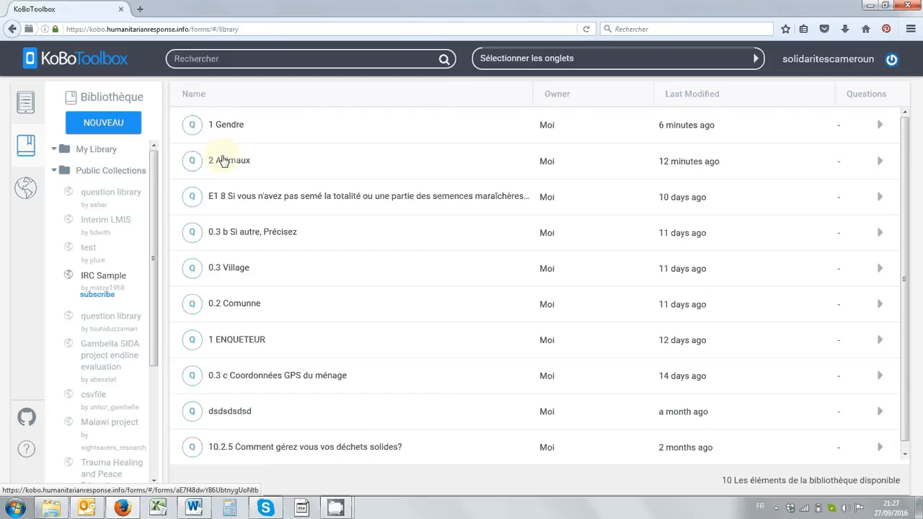
{"action": "left_click", "coordinate": [123, 296]}
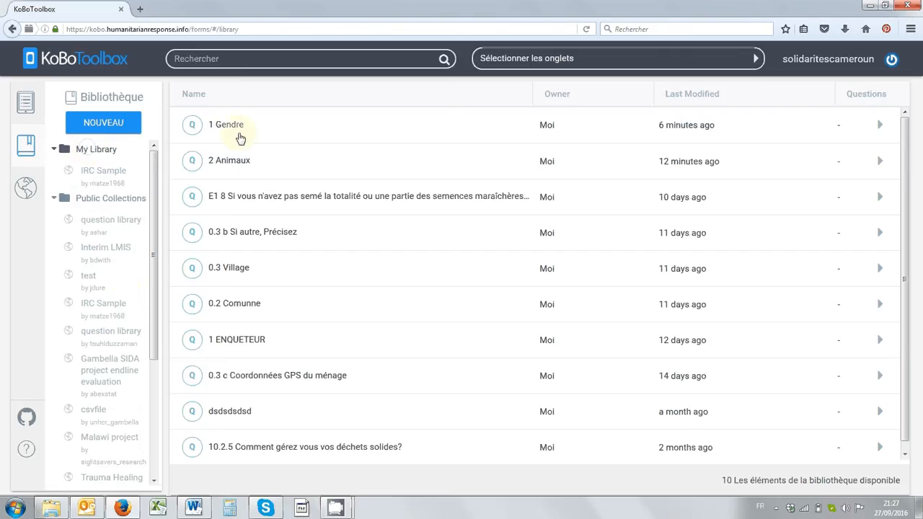
Step: Look through the saved library questions and open the Projects page with the collected submissions
{"action": "scroll", "coordinate": [229, 328], "scroll_direction": "down", "scroll_amount": 1}
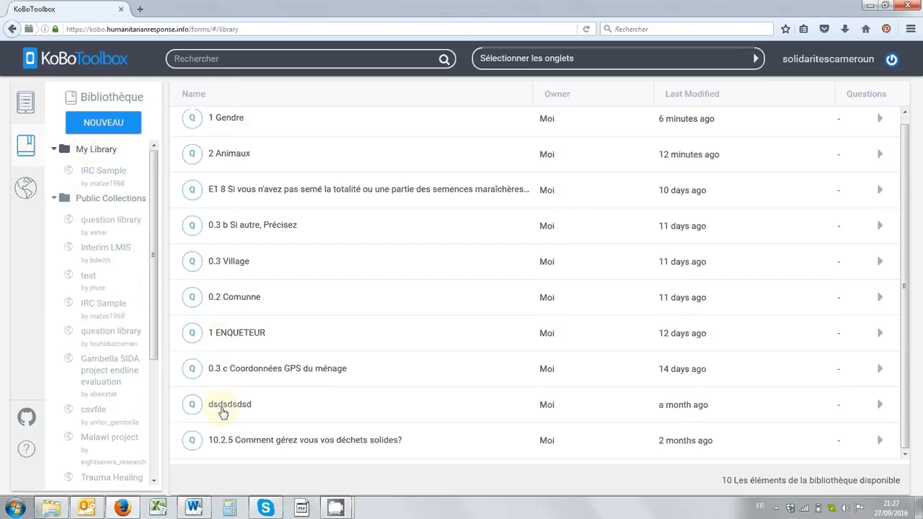
{"action": "scroll", "coordinate": [224, 304], "scroll_direction": "up", "scroll_amount": 1}
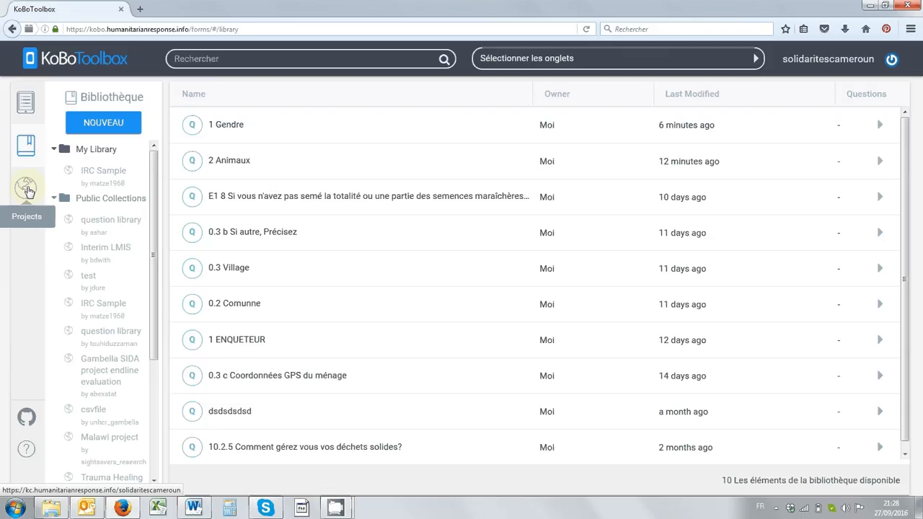
{"action": "left_click", "coordinate": [27, 190]}
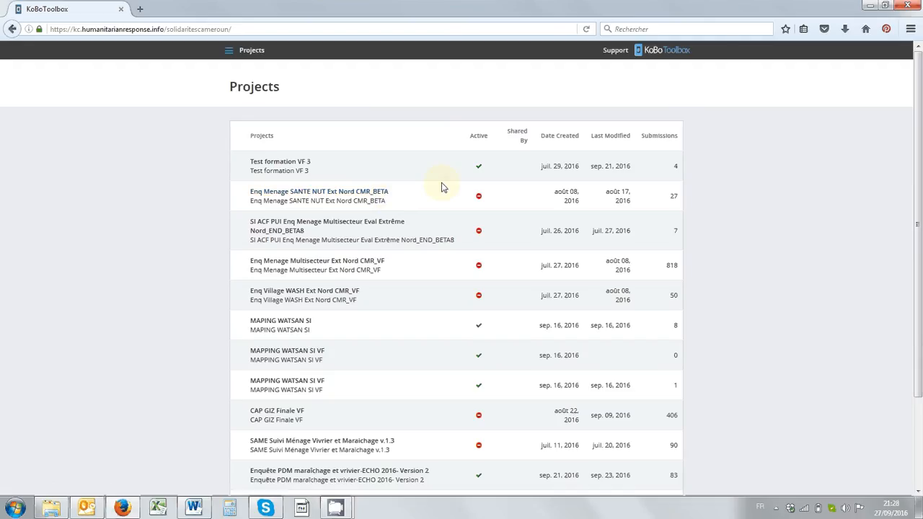
Step: Look over the whole projects list and enlarge the page by two zoom levels
{"action": "scroll", "coordinate": [442, 188], "scroll_direction": "down", "scroll_amount": 3}
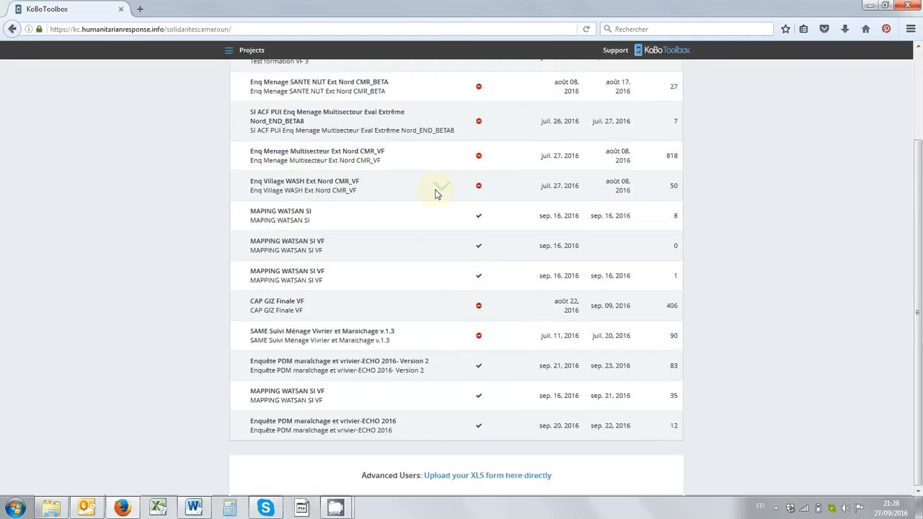
{"action": "scroll", "coordinate": [435, 193], "scroll_direction": "up", "scroll_amount": 3}
{"action": "scroll", "coordinate": [329, 137], "scroll_direction": "down", "scroll_amount": 3}
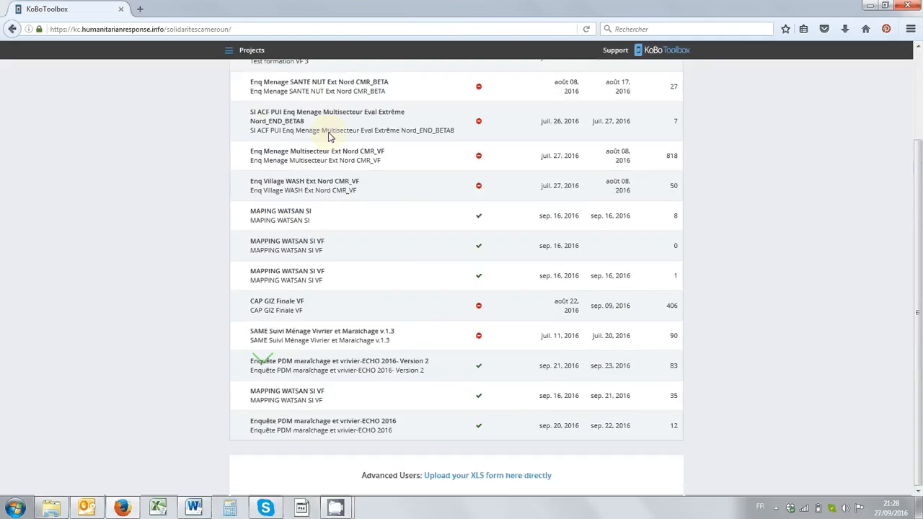
{"action": "scroll", "coordinate": [321, 166], "scroll_direction": "up", "scroll_amount": 3}
{"action": "key", "text": "ctrl+plus"}
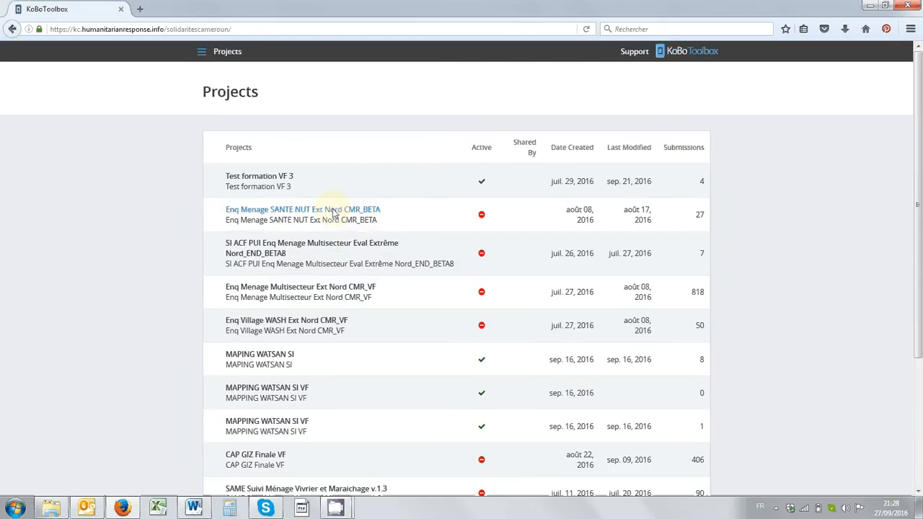
{"action": "key", "text": "ctrl+plus"}
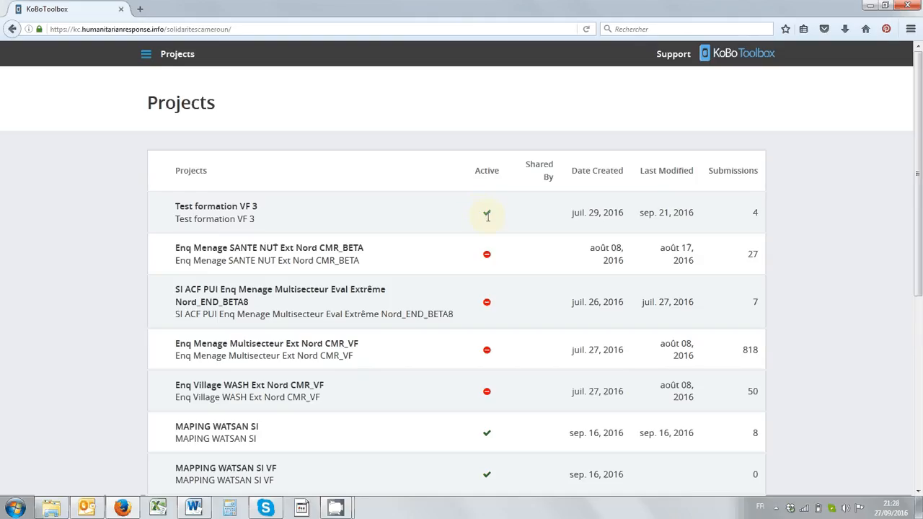
Step: Highlight the submission counts and dates of the projects "Test formation VF 3" and "Enq Menage SANTE NUT Ext Nord CMR_BETA"
{"action": "double_click", "coordinate": [753, 213]}
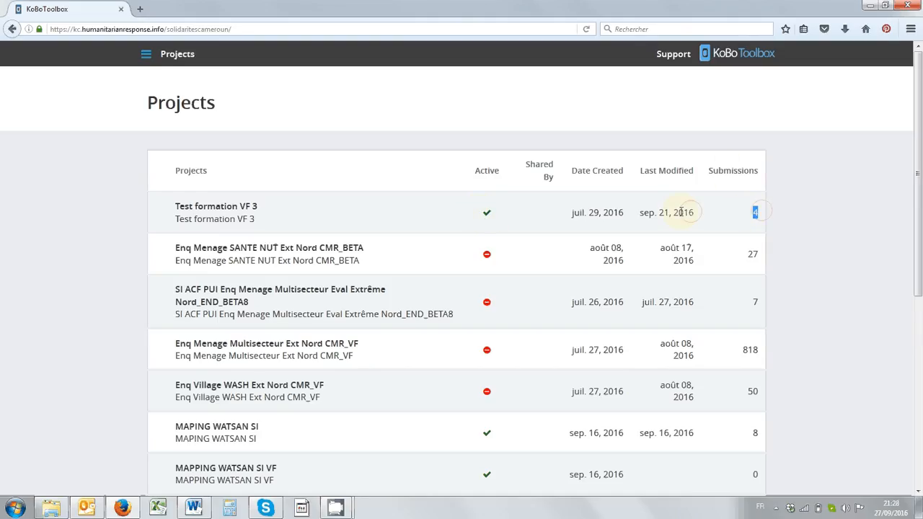
{"action": "left_click_drag", "start_coordinate": [688, 212], "coordinate": [616, 211]}
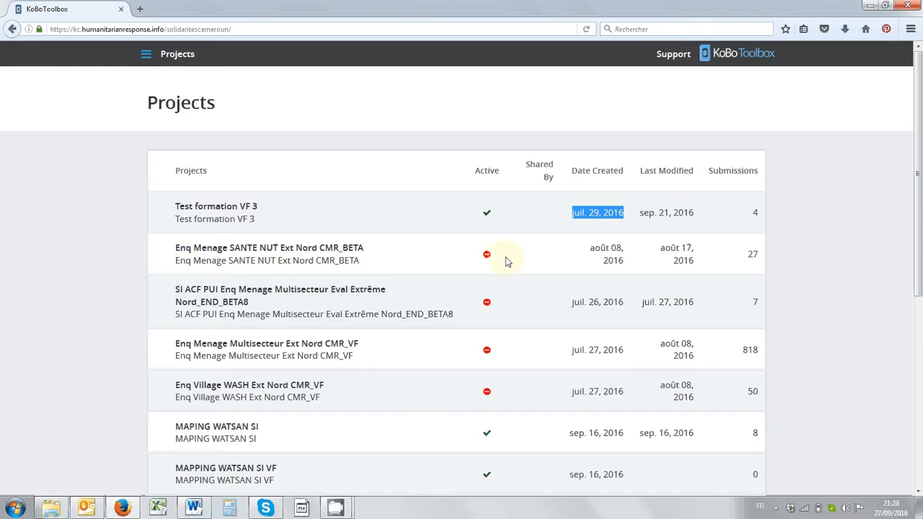
{"action": "double_click", "coordinate": [752, 254]}
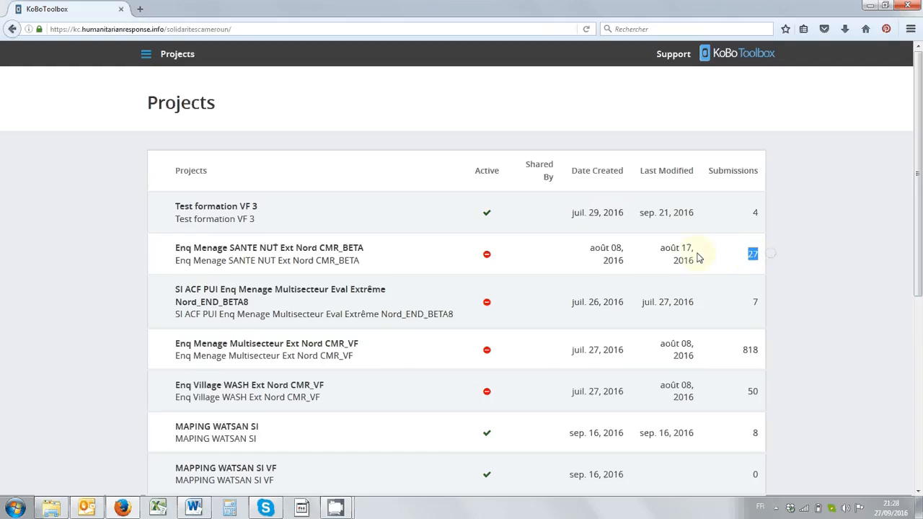
{"action": "left_click_drag", "start_coordinate": [698, 257], "coordinate": [584, 251]}
{"action": "double_click", "coordinate": [615, 248]}
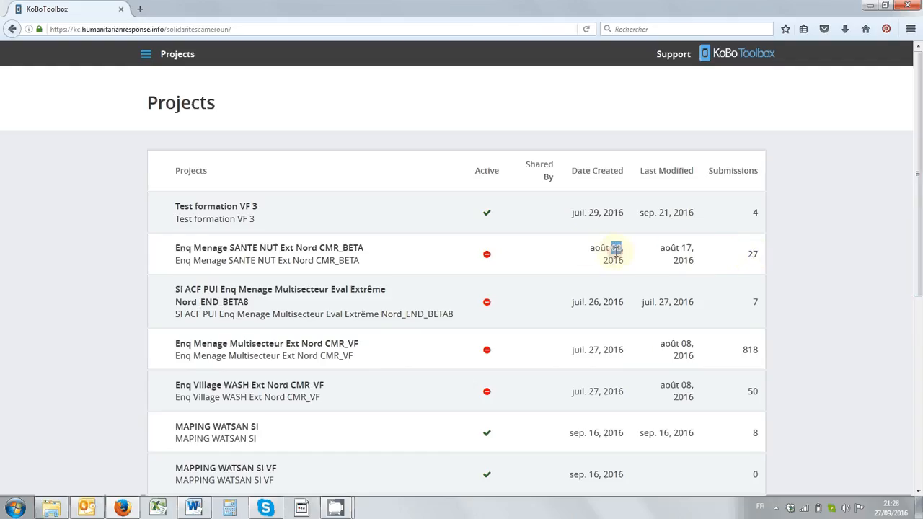
{"action": "triple_click", "coordinate": [679, 246]}
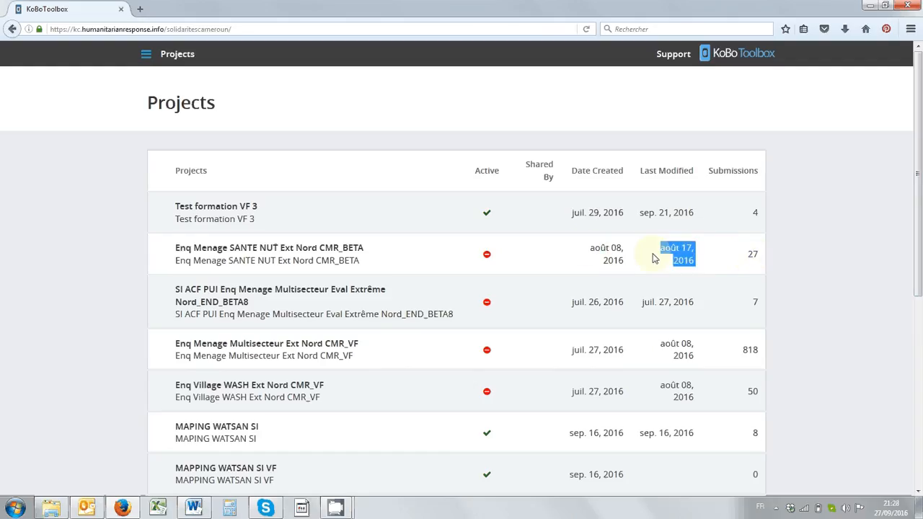
Step: Highlight the submission counts of "Enq Menage Multisecteur Ext Nord CMR_VF" and "Enq Village WASH Ext Nord CMR_VF", and clear the highlight
{"action": "scroll", "coordinate": [431, 258], "scroll_direction": "down", "scroll_amount": 2}
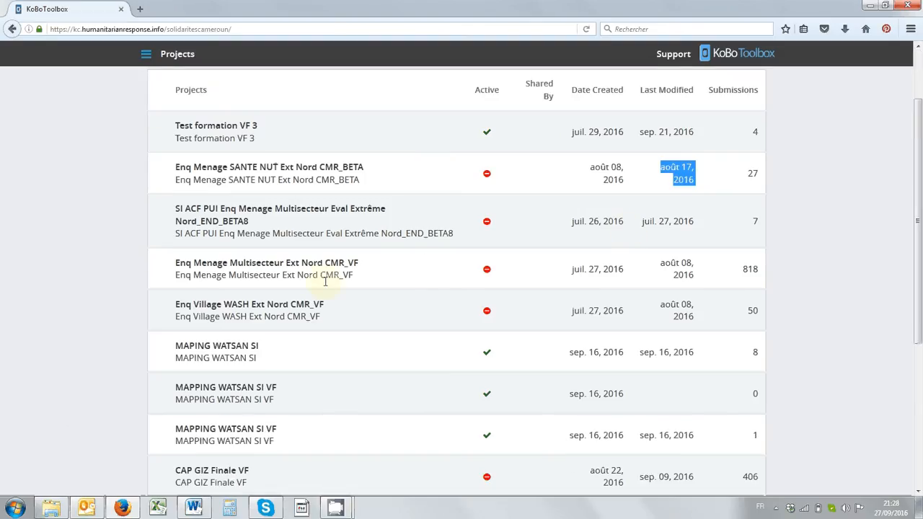
{"action": "left_click_drag", "start_coordinate": [745, 276], "coordinate": [769, 271]}
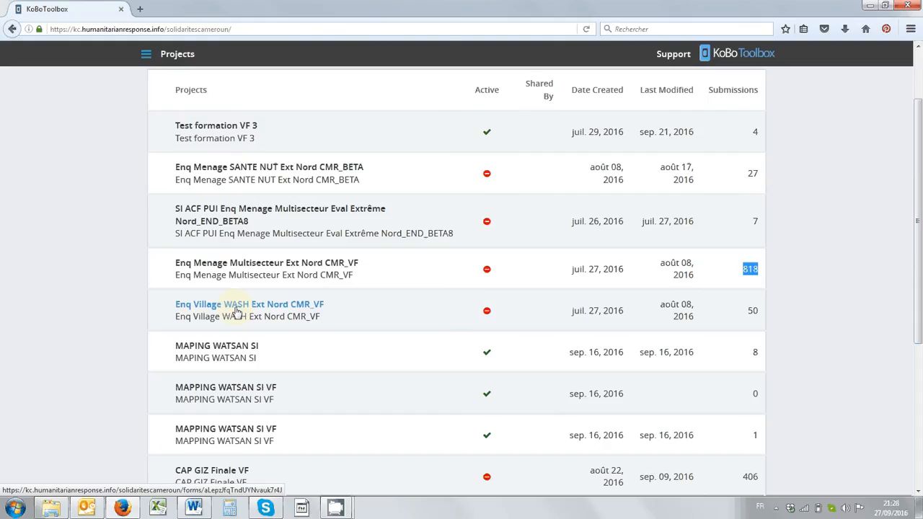
{"action": "left_click_drag", "start_coordinate": [747, 311], "coordinate": [771, 312]}
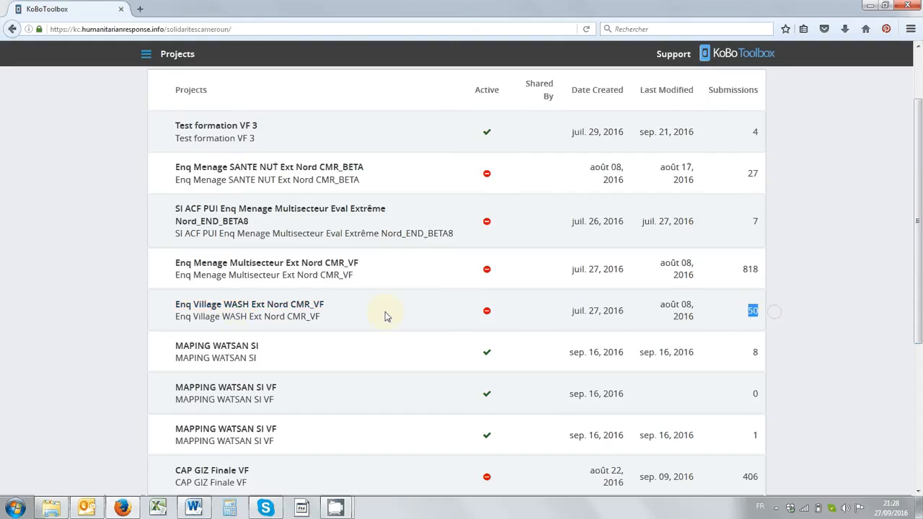
{"action": "scroll", "coordinate": [477, 275], "scroll_direction": "down", "scroll_amount": 2}
{"action": "left_click", "coordinate": [533, 288]}
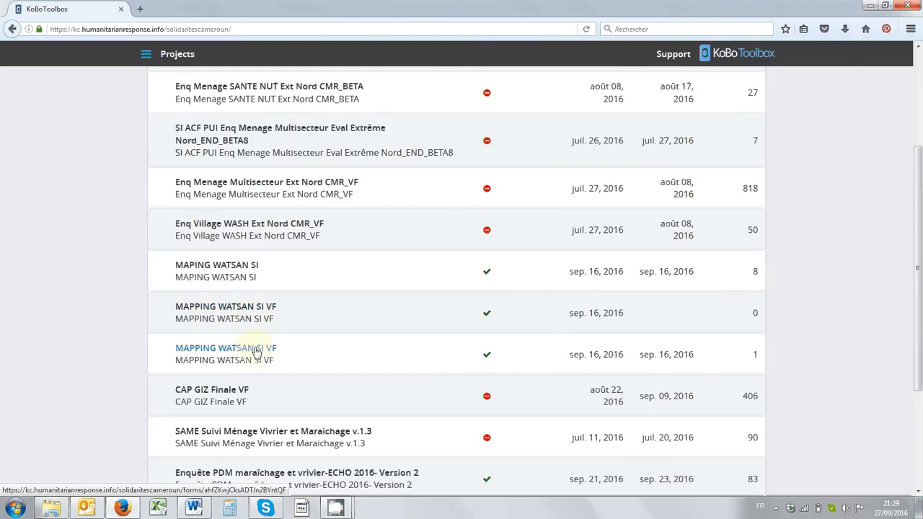
Step: Highlight the submission count of the project "CAP GIZ Finale VF"
{"action": "scroll", "coordinate": [184, 318], "scroll_direction": "down", "scroll_amount": 2}
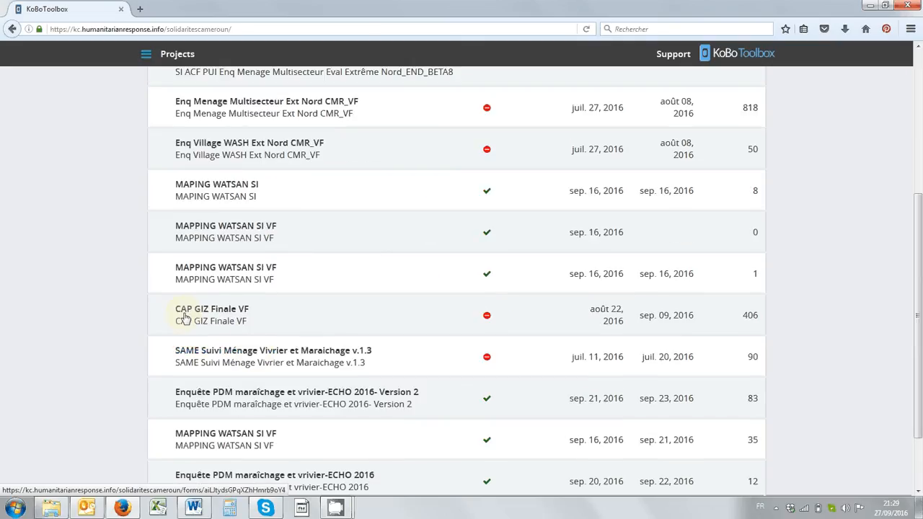
{"action": "scroll", "coordinate": [488, 316], "scroll_direction": "down", "scroll_amount": 2}
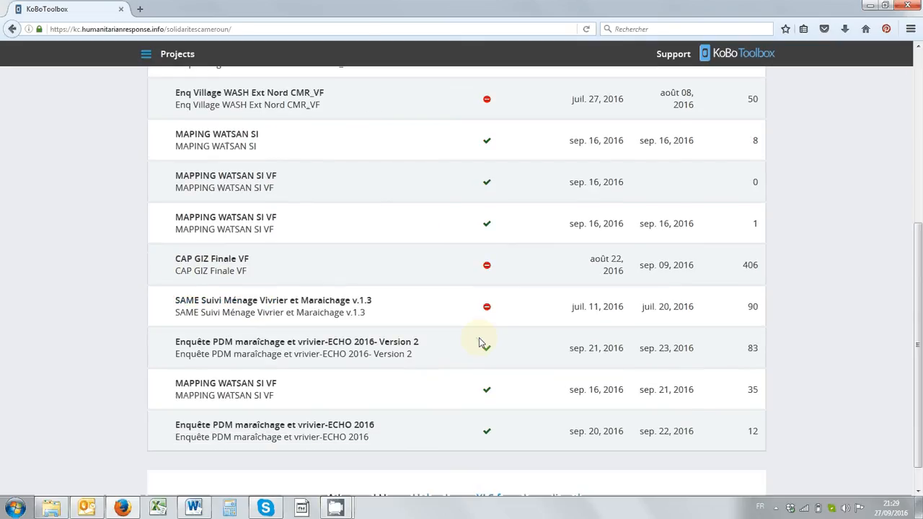
{"action": "double_click", "coordinate": [739, 234]}
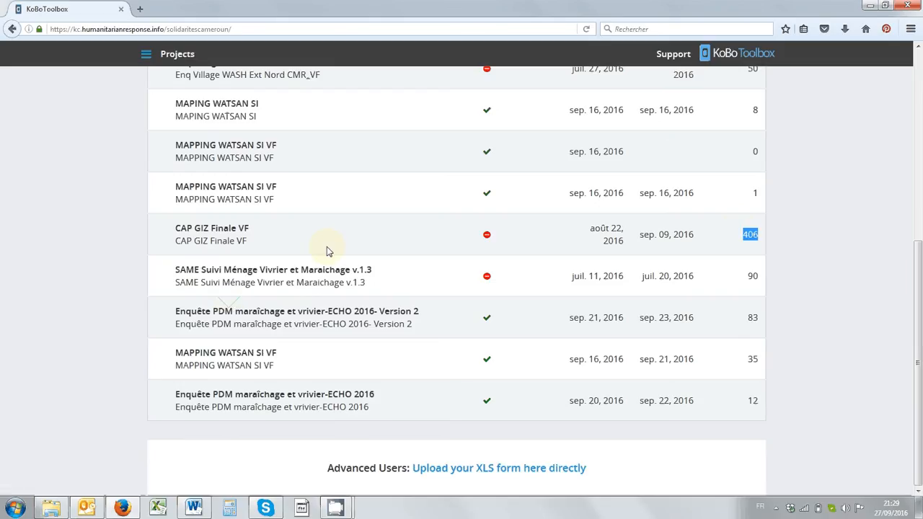
Step: Look over the projects list again and open the project "MAPING WATSAN SI"
{"action": "scroll", "coordinate": [326, 251], "scroll_direction": "up", "scroll_amount": 6}
{"action": "scroll", "coordinate": [311, 326], "scroll_direction": "up", "scroll_amount": 2}
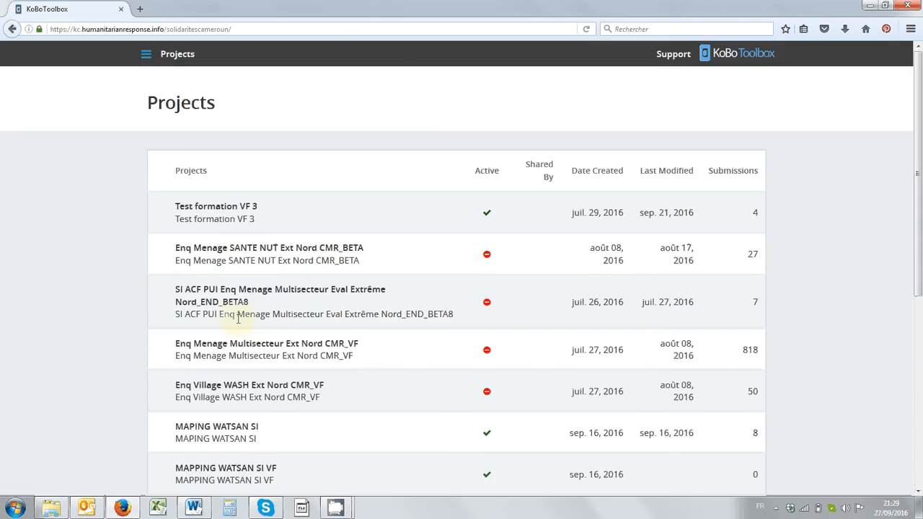
{"action": "scroll", "coordinate": [235, 288], "scroll_direction": "down", "scroll_amount": 8}
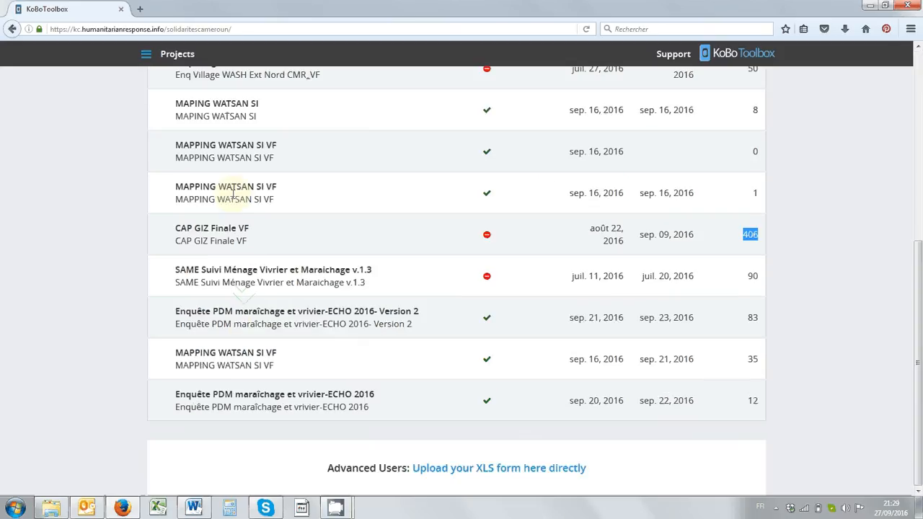
{"action": "scroll", "coordinate": [232, 191], "scroll_direction": "up", "scroll_amount": 2}
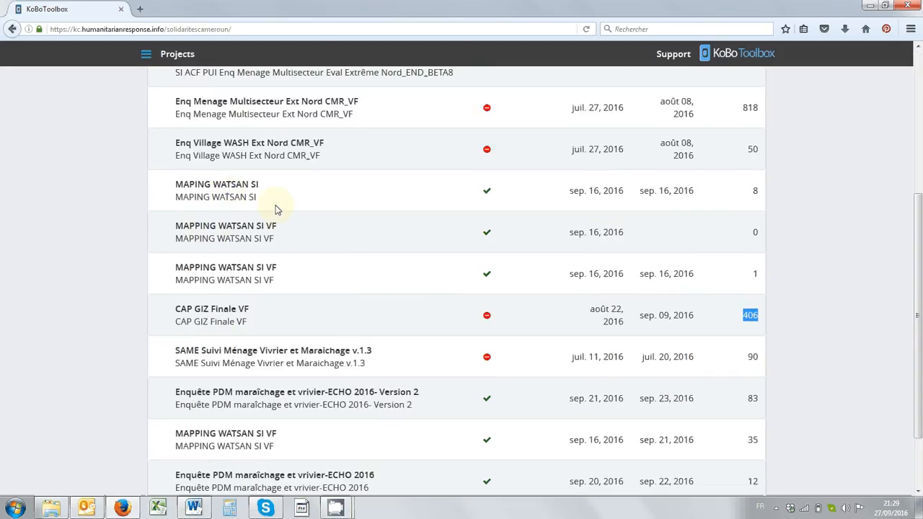
{"action": "left_click", "coordinate": [216, 185]}
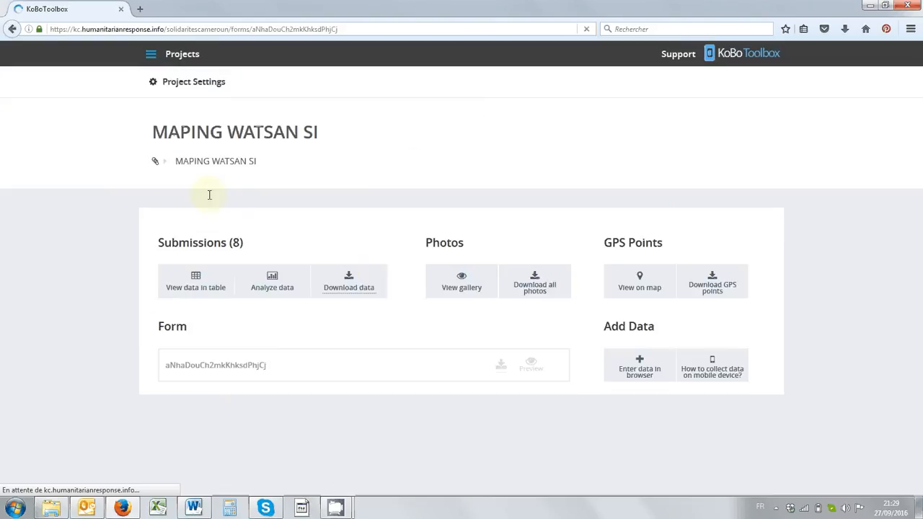
Step: Check the data download formats, start an XLS export of the project's submissions, and return to the project page
{"action": "left_click", "coordinate": [377, 281]}
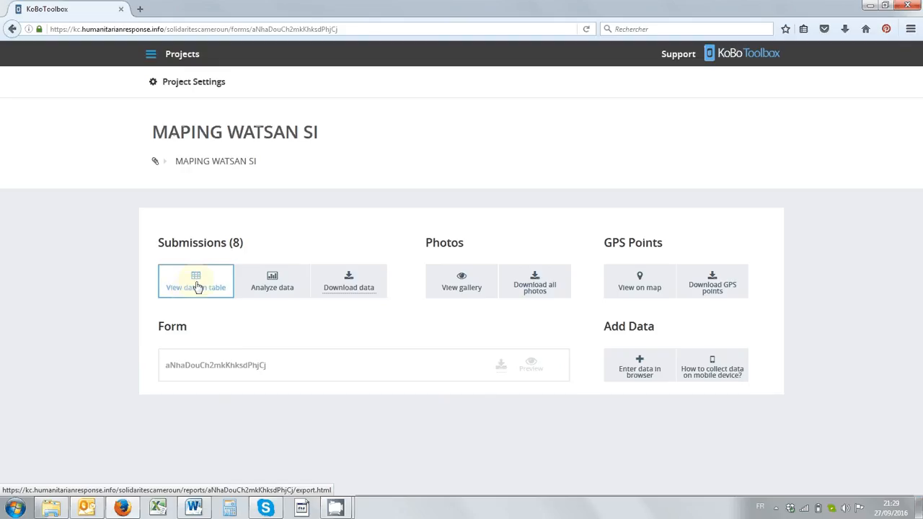
{"action": "key", "text": "alt+Tab"}
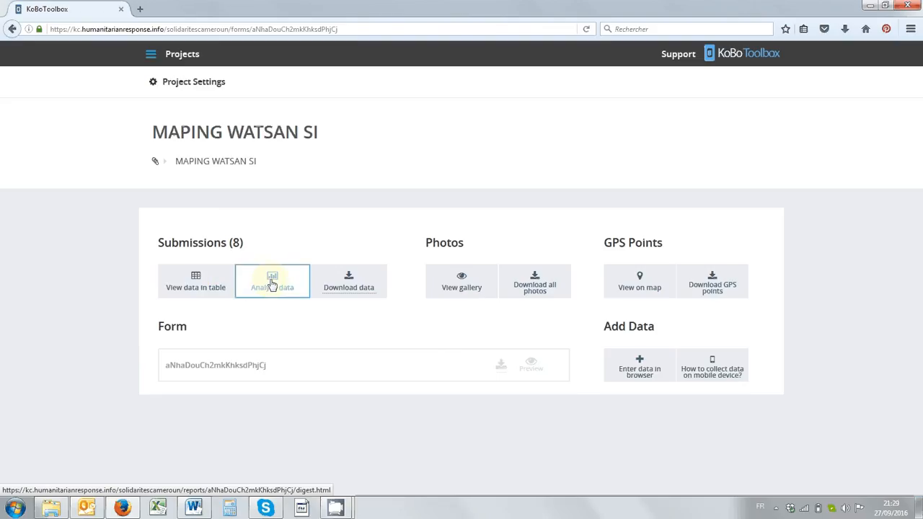
{"action": "left_click", "coordinate": [346, 286]}
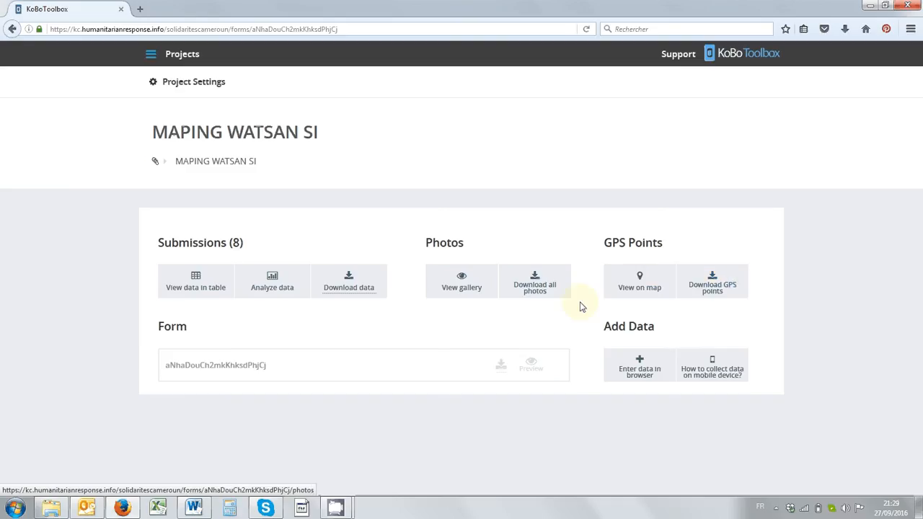
{"action": "left_click", "coordinate": [352, 282]}
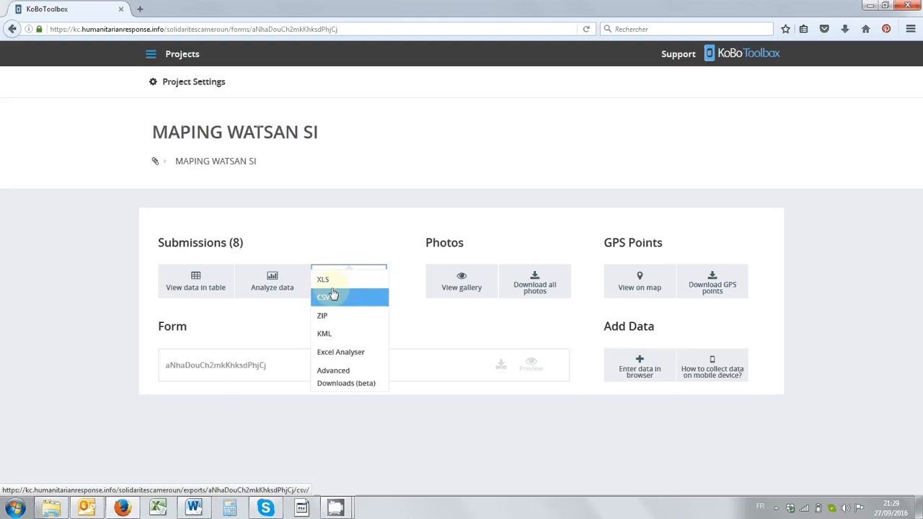
{"action": "left_click", "coordinate": [327, 283]}
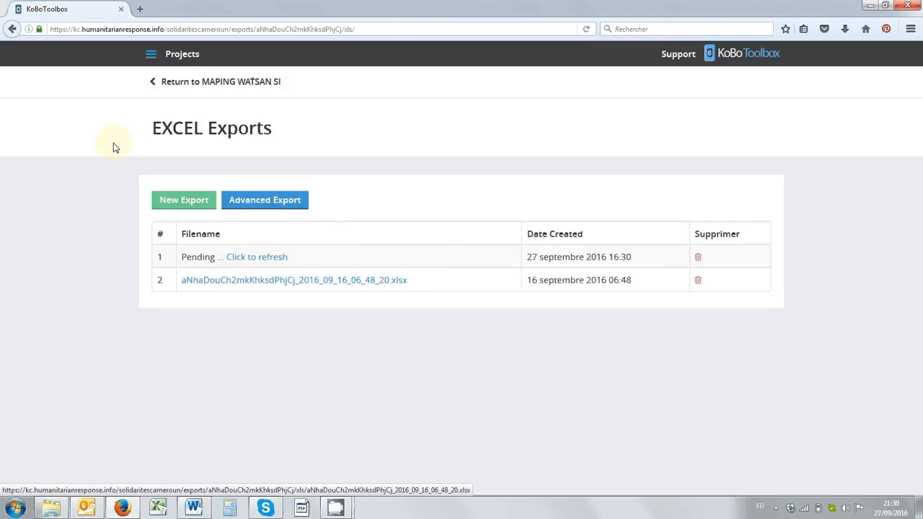
{"action": "left_click", "coordinate": [11, 29]}
Step: Switch to the Word outline, highlight "Déployer un formulaire" under "Interface général KoboToolBoX", and return to the project page in Firefox
{"action": "key", "text": "alt+Tab"}
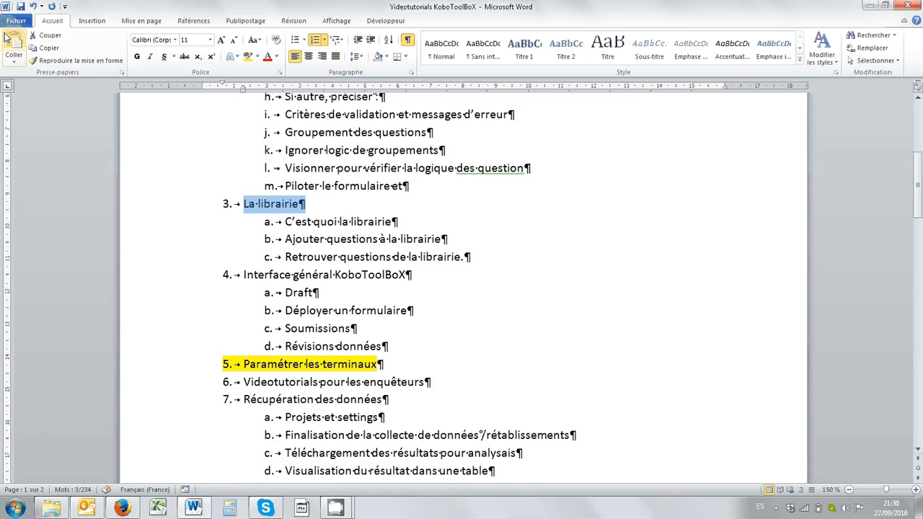
{"action": "scroll", "coordinate": [339, 225], "scroll_direction": "down", "scroll_amount": 2}
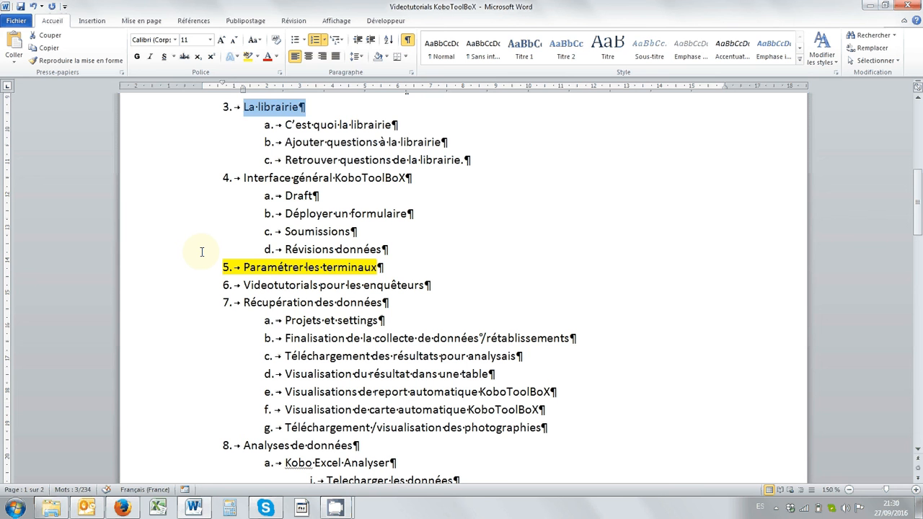
{"action": "triple_click", "coordinate": [317, 214]}
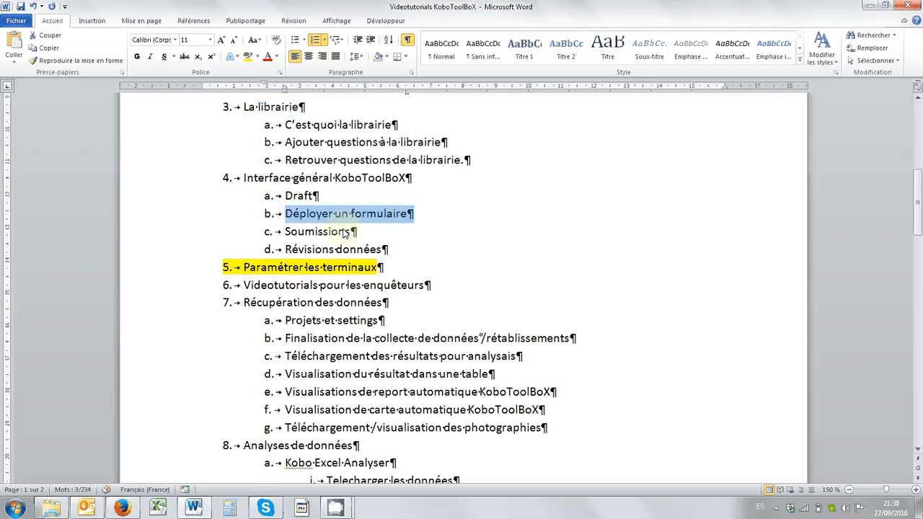
{"action": "key", "text": "alt+Tab"}
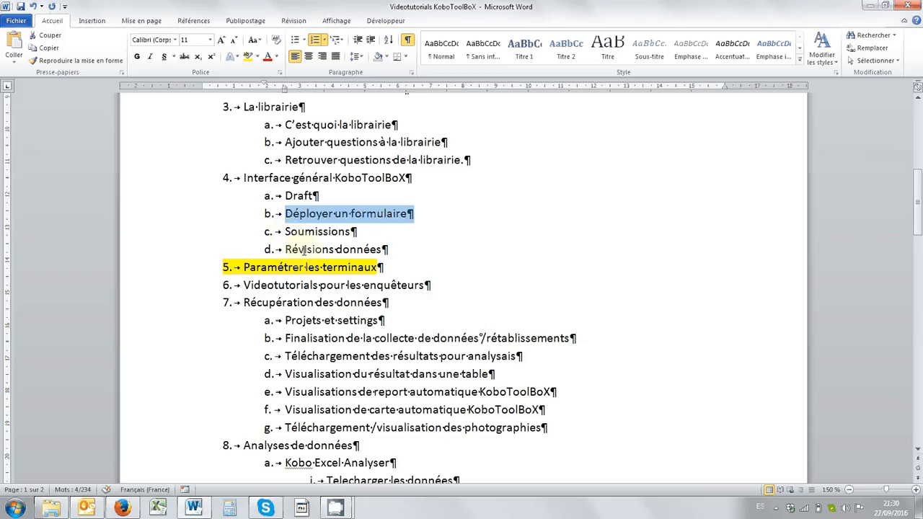
{"action": "key", "text": "alt+Tab"}
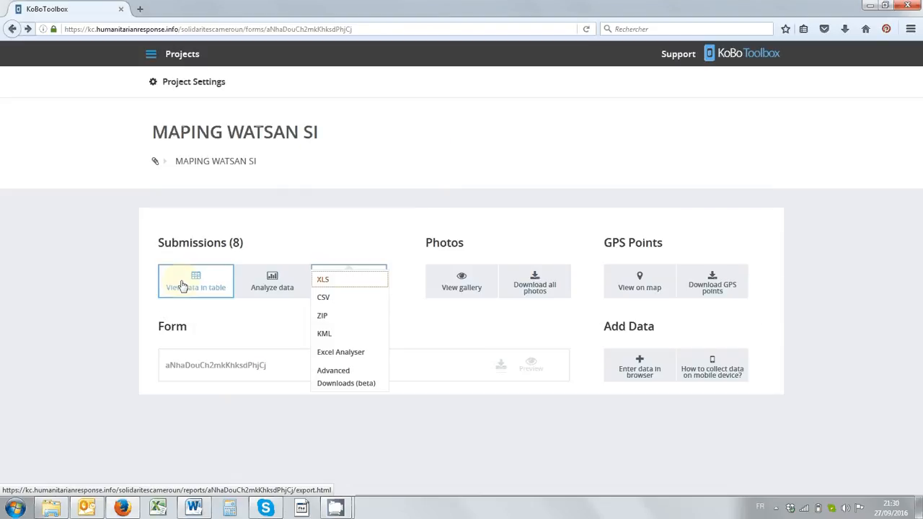
Step: View the "MAPING WATSAN SI" submissions as a table and select its contents from the first header to the last row
{"action": "left_click", "coordinate": [183, 286]}
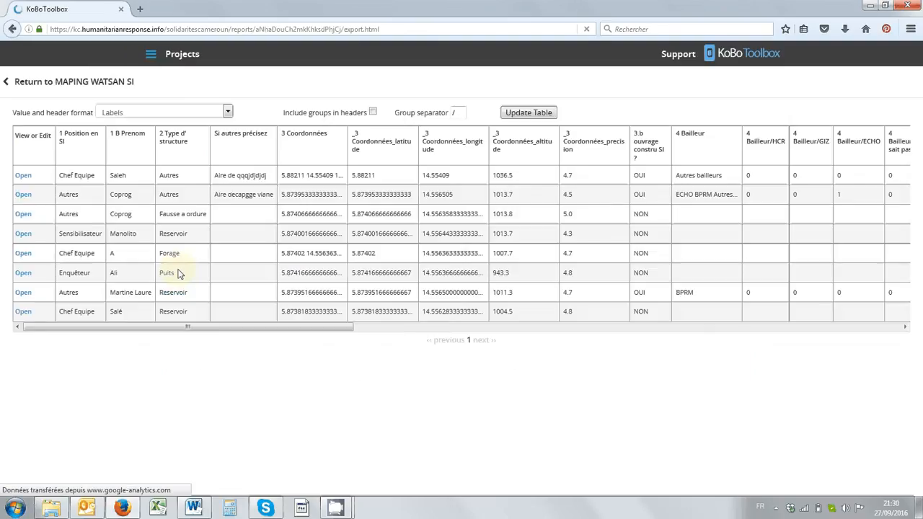
{"action": "double_click", "coordinate": [25, 133]}
{"action": "left_click_drag", "start_coordinate": [41, 160], "coordinate": [894, 314]}
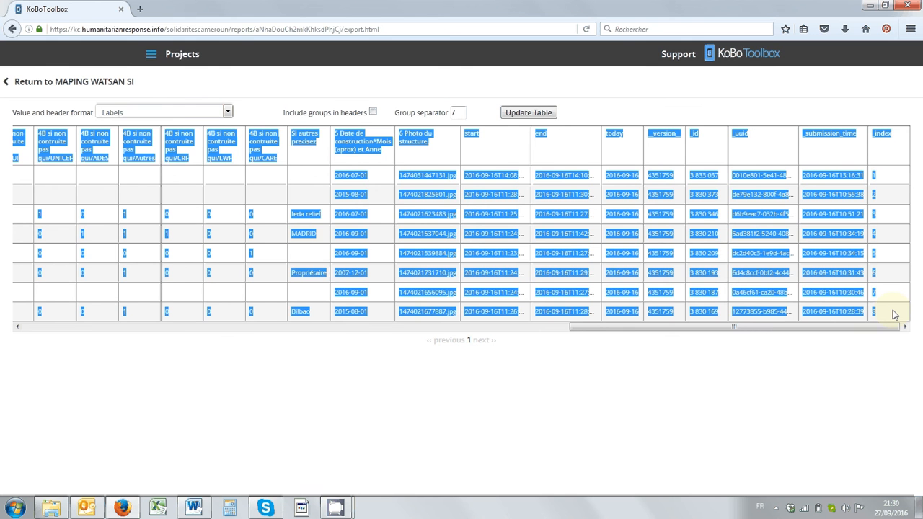
Step: Copy the selected submissions table into a blank Excel workbook, pasting it at cell A1 as "Texte Unicode"
{"action": "key", "text": "alt+Tab"}
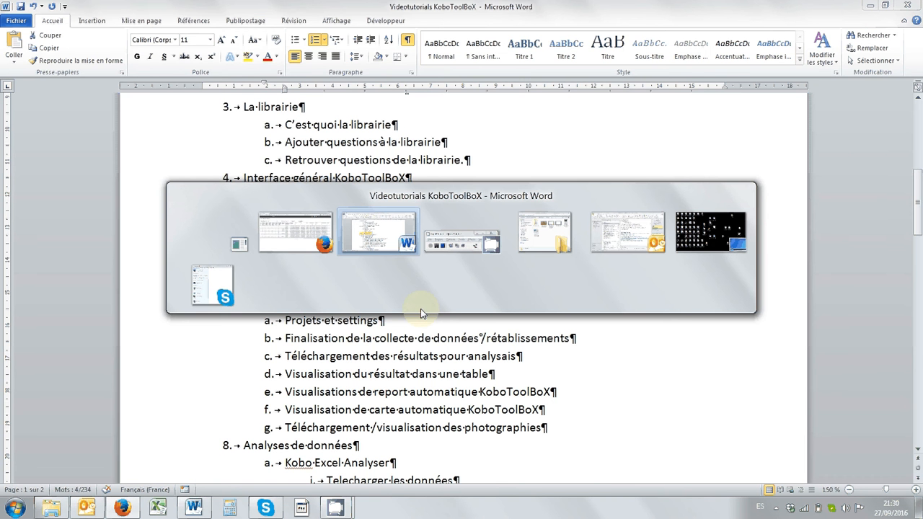
{"action": "key", "text": "Escape"}
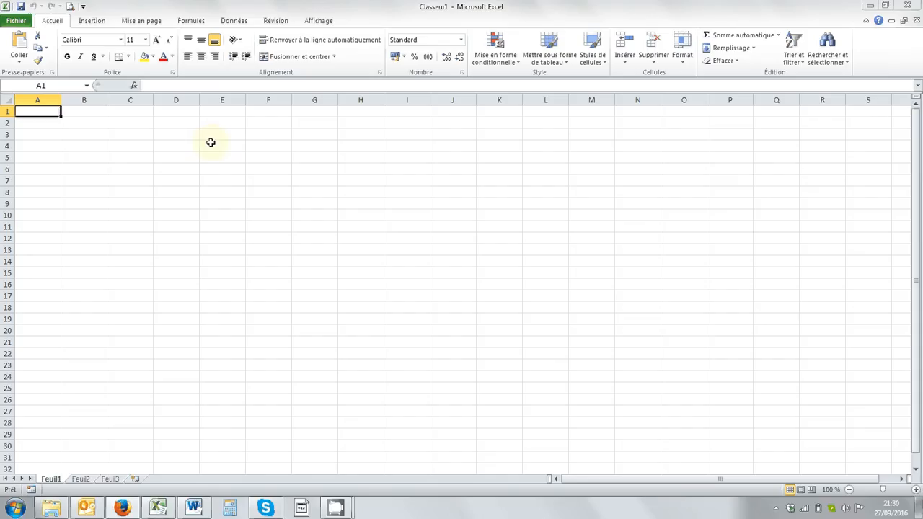
{"action": "right_click", "coordinate": [40, 112]}
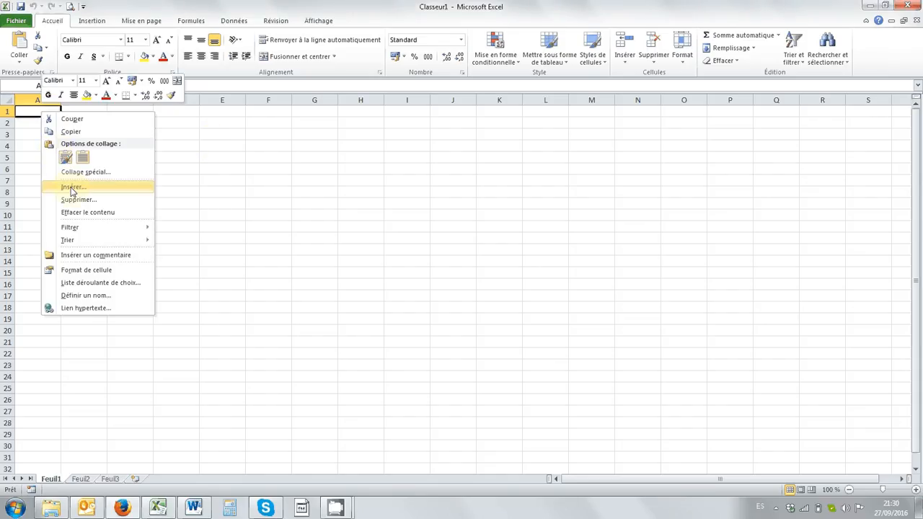
{"action": "left_click", "coordinate": [72, 172]}
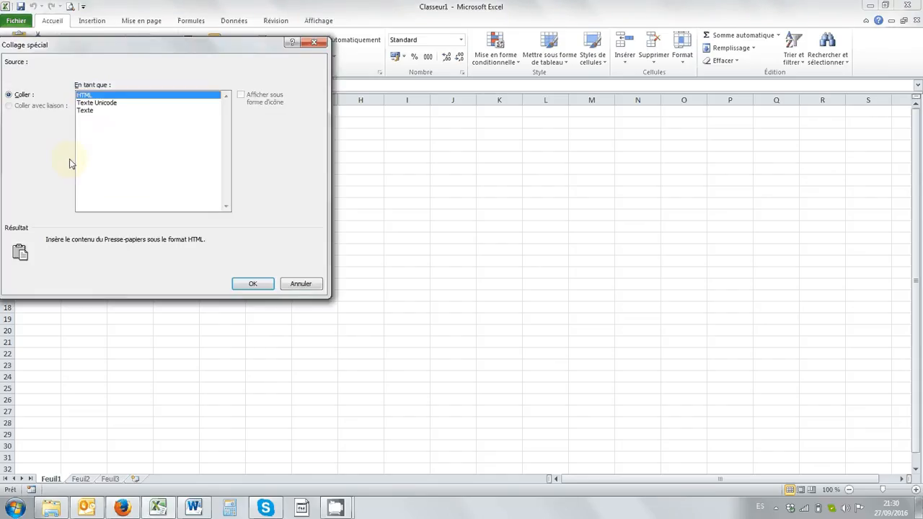
{"action": "left_click", "coordinate": [88, 104]}
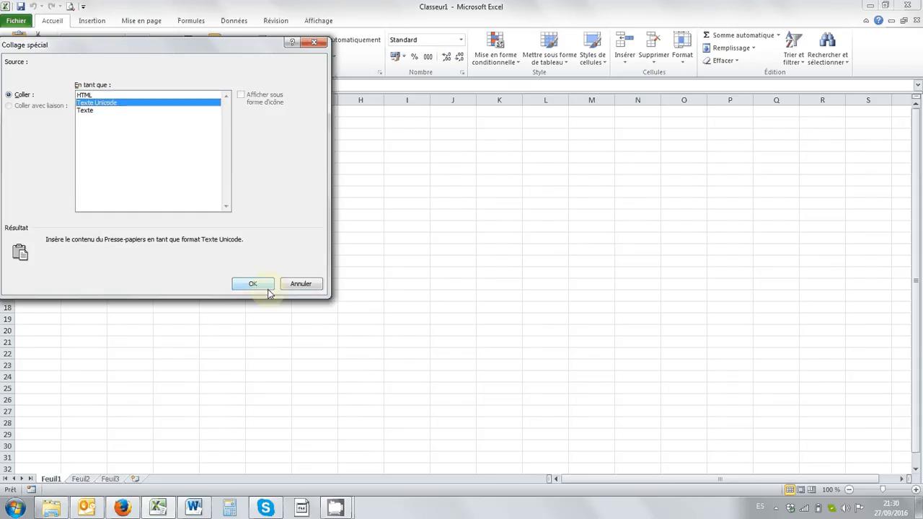
{"action": "left_click", "coordinate": [266, 286]}
Step: Review the pasted submissions in Excel from the first column through "_index" and back across row 6
{"action": "left_click", "coordinate": [393, 158]}
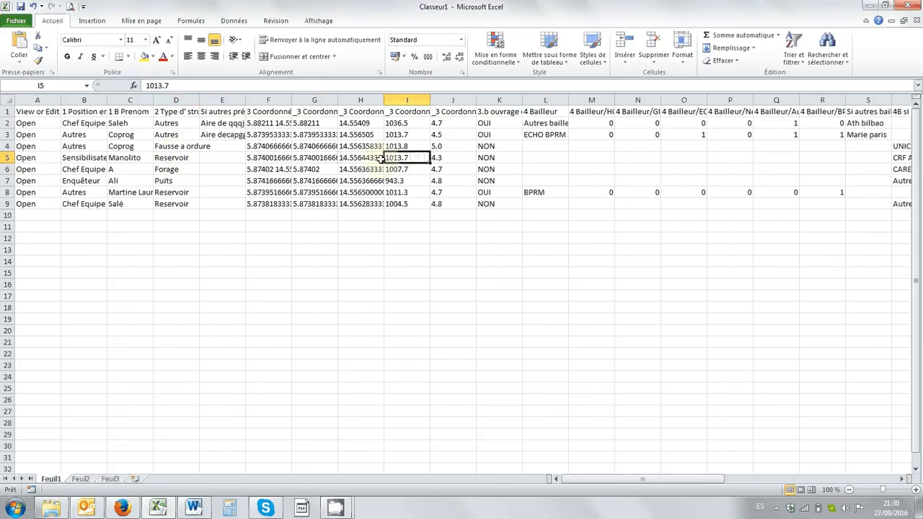
{"action": "left_click_drag", "start_coordinate": [25, 123], "coordinate": [803, 188]}
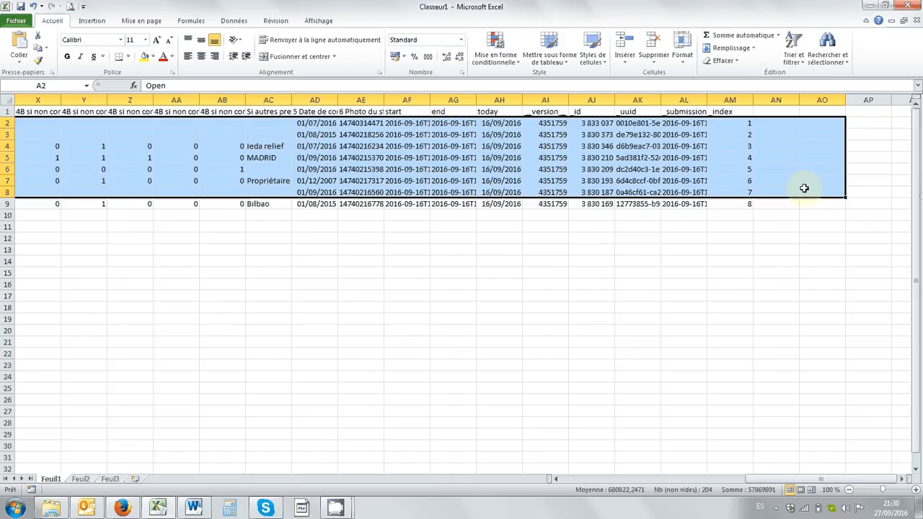
{"action": "left_click", "coordinate": [730, 169]}
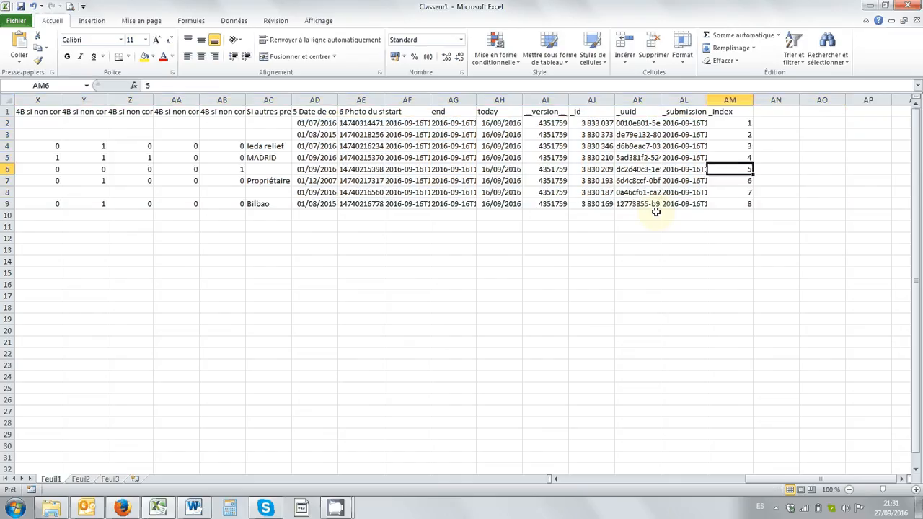
{"action": "key", "text": "ctrl+Left"}
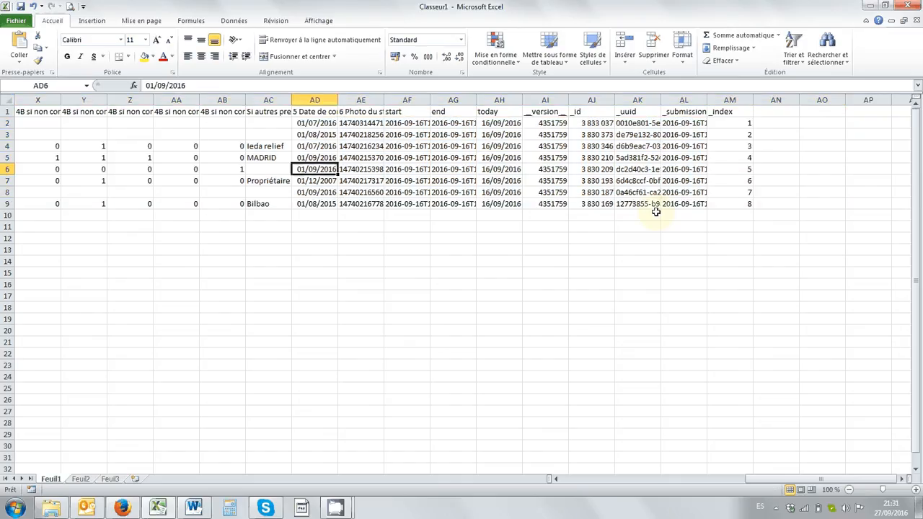
{"action": "key", "text": "ctrl+Left"}
{"action": "key", "text": "ctrl+Left"}
{"action": "key", "text": "ctrl+Left"}
{"action": "key", "text": "ctrl+Left"}
{"action": "key", "text": "ctrl+Left"}
{"action": "key", "text": "ctrl+Left"}
{"action": "key", "text": "ctrl+Left"}
Step: Switch back to the data table in Firefox and return to the "MAPING WATSAN SI" project page
{"action": "key", "text": "alt+Tab"}
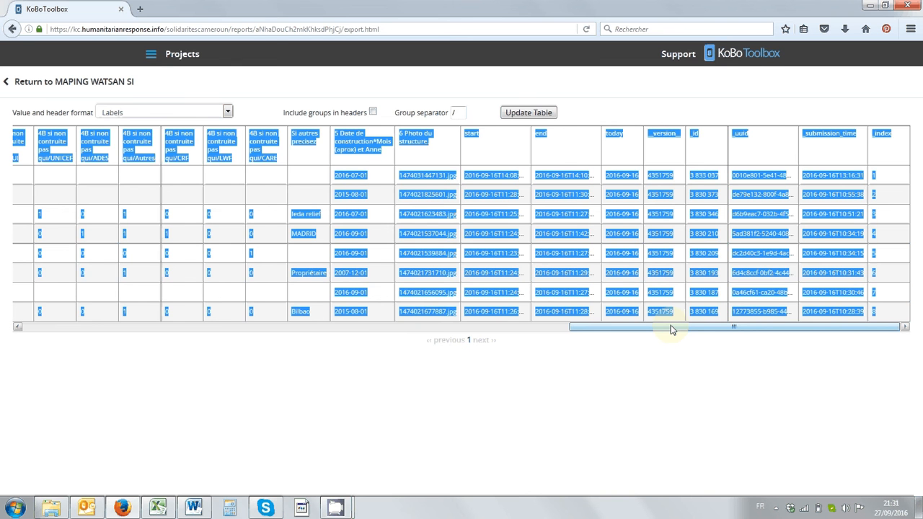
{"action": "left_click_drag", "start_coordinate": [670, 329], "coordinate": [43, 123]}
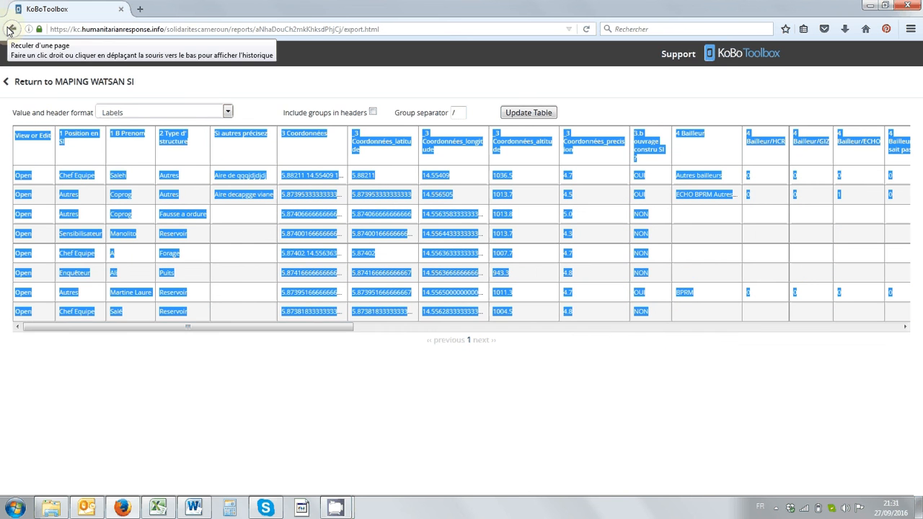
{"action": "left_click", "coordinate": [31, 85]}
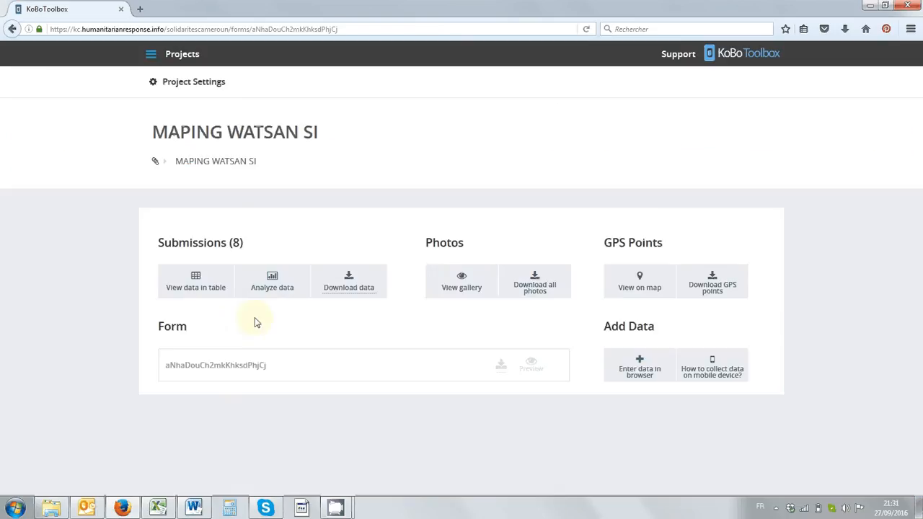
Step: View the project's photo gallery, browse its pictures, and return to the project page
{"action": "left_click", "coordinate": [474, 282]}
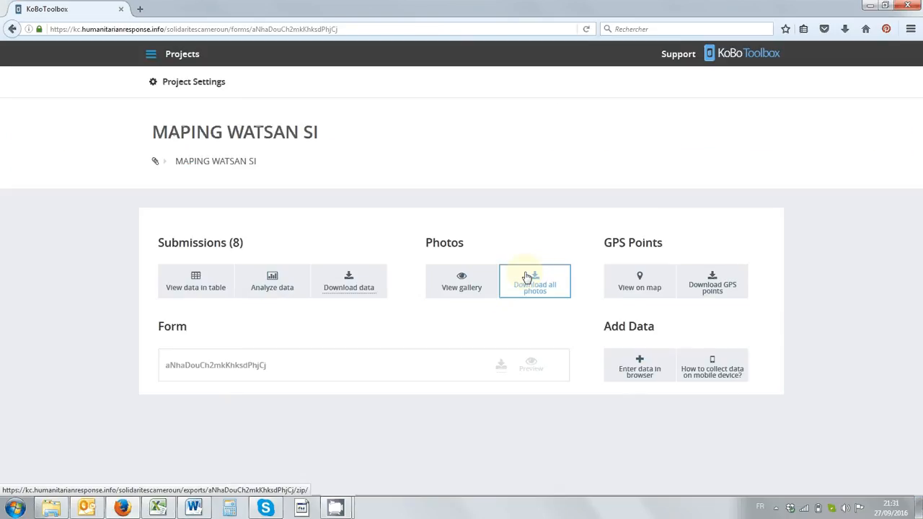
{"action": "left_click", "coordinate": [463, 277]}
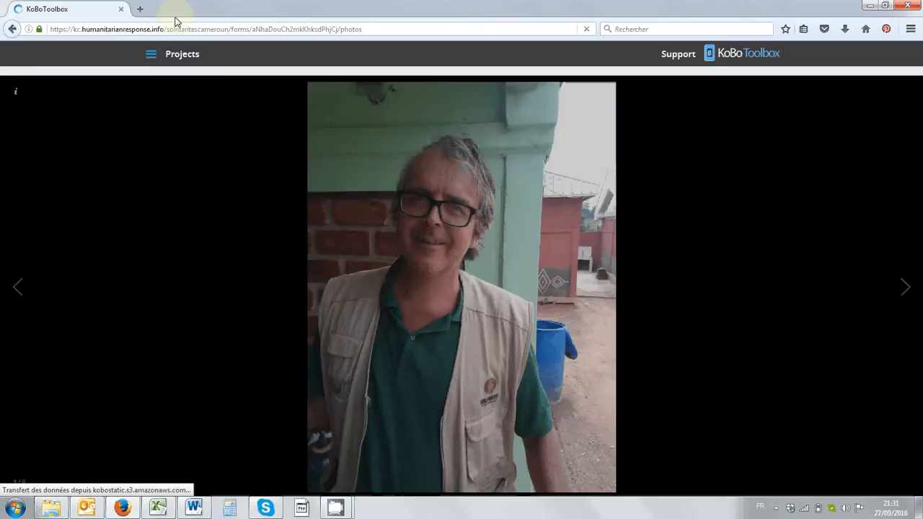
{"action": "left_click", "coordinate": [903, 288]}
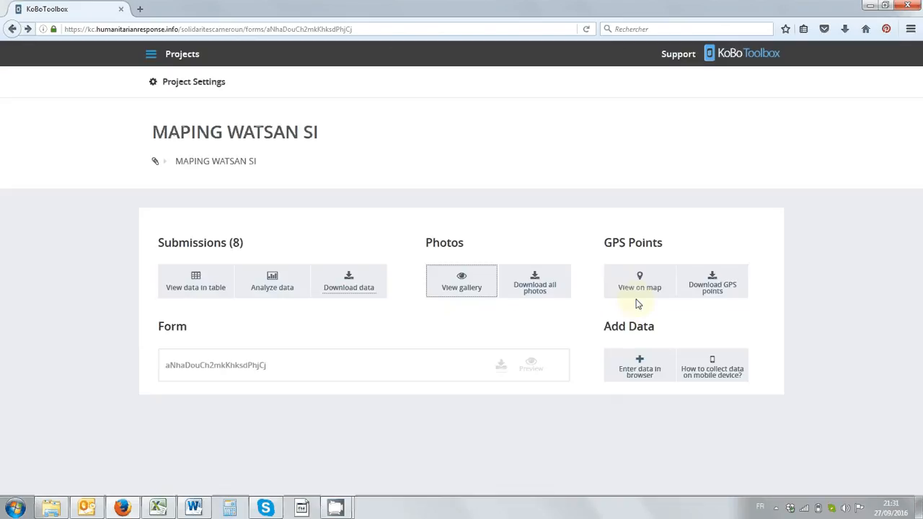
Step: View the GPS points on the map grouped by "2 Type d' structure", examine the wider area, and return to the project page
{"action": "left_click", "coordinate": [645, 288]}
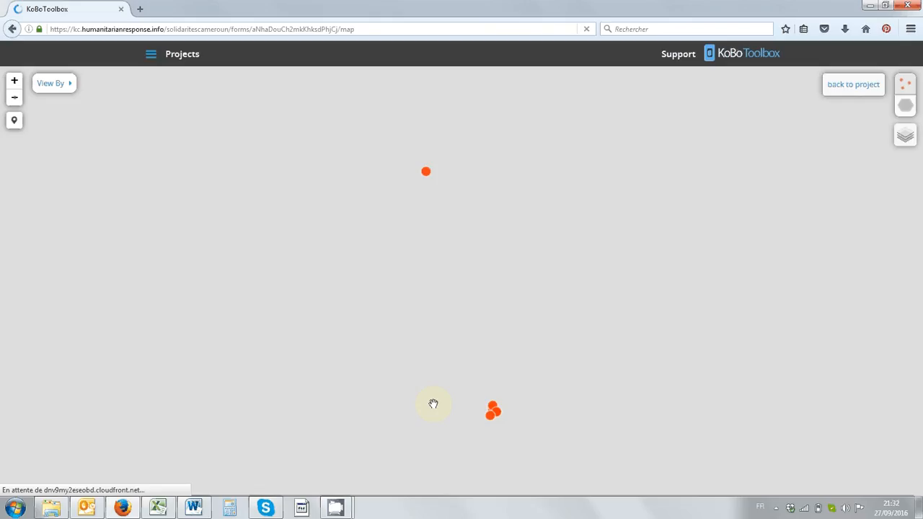
{"action": "left_click", "coordinate": [63, 83]}
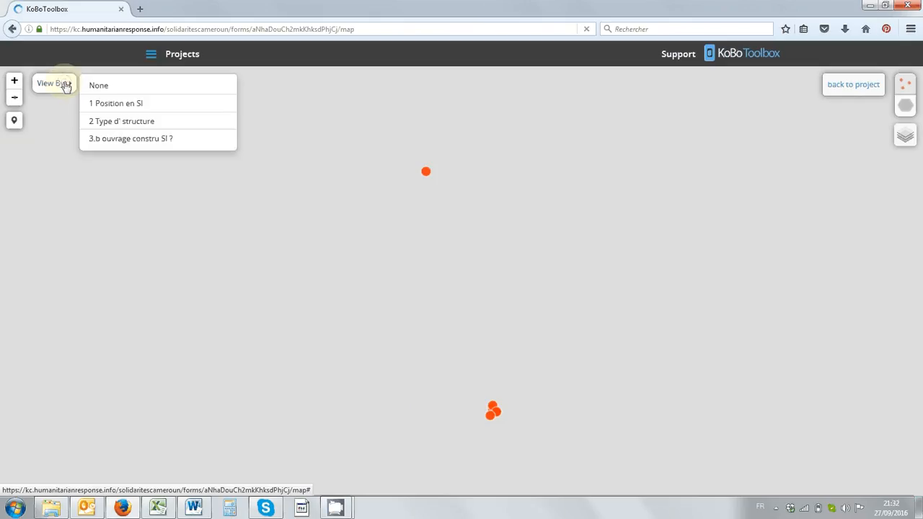
{"action": "left_click", "coordinate": [115, 121]}
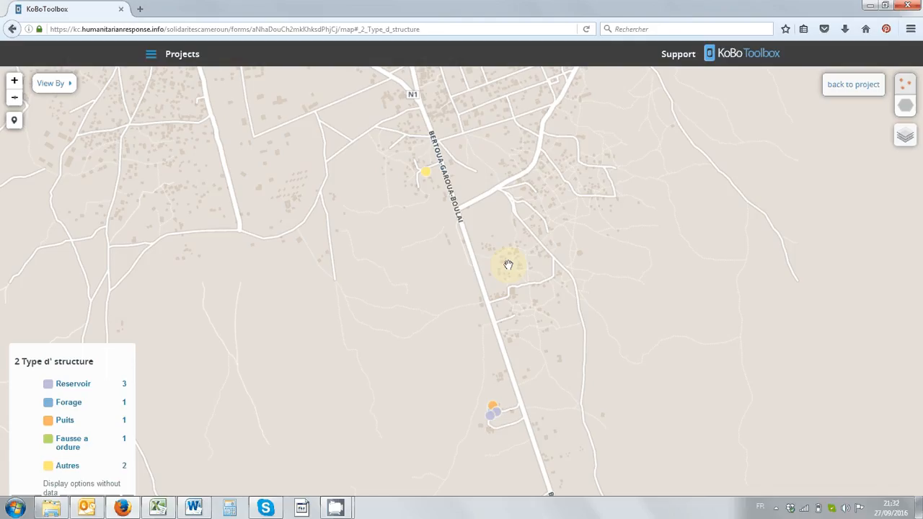
{"action": "scroll", "coordinate": [509, 264], "scroll_direction": "down", "scroll_amount": 3}
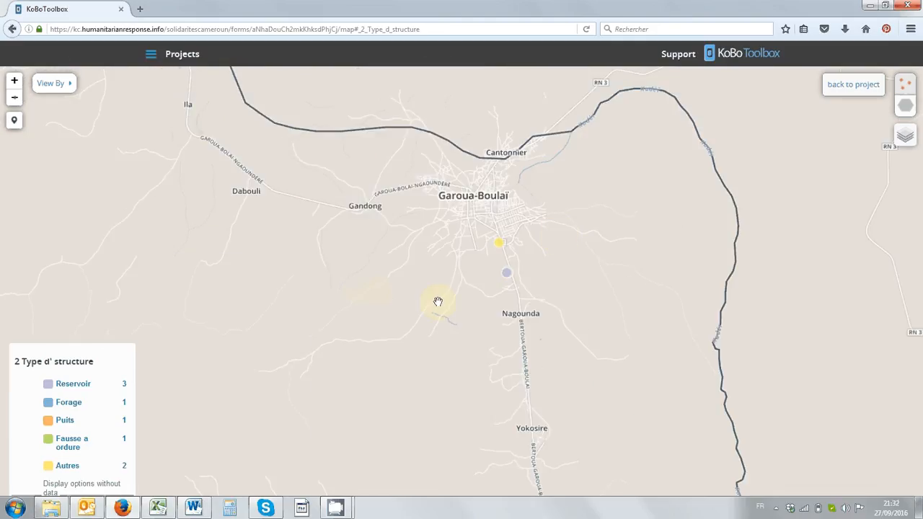
{"action": "left_click", "coordinate": [151, 58]}
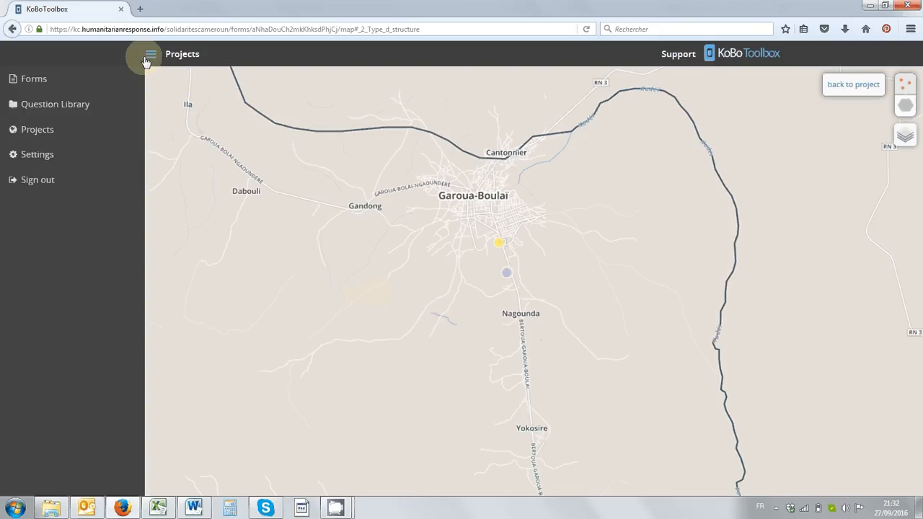
{"action": "left_click", "coordinate": [145, 61]}
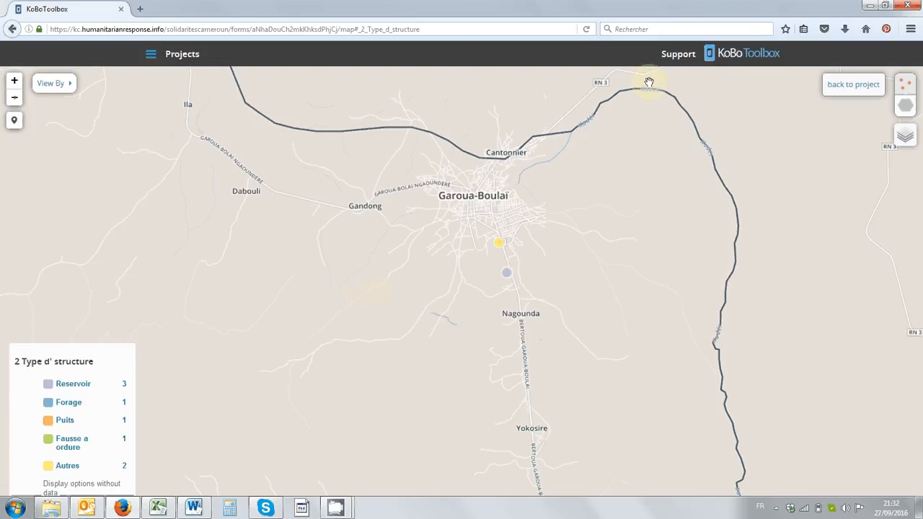
{"action": "left_click", "coordinate": [854, 87]}
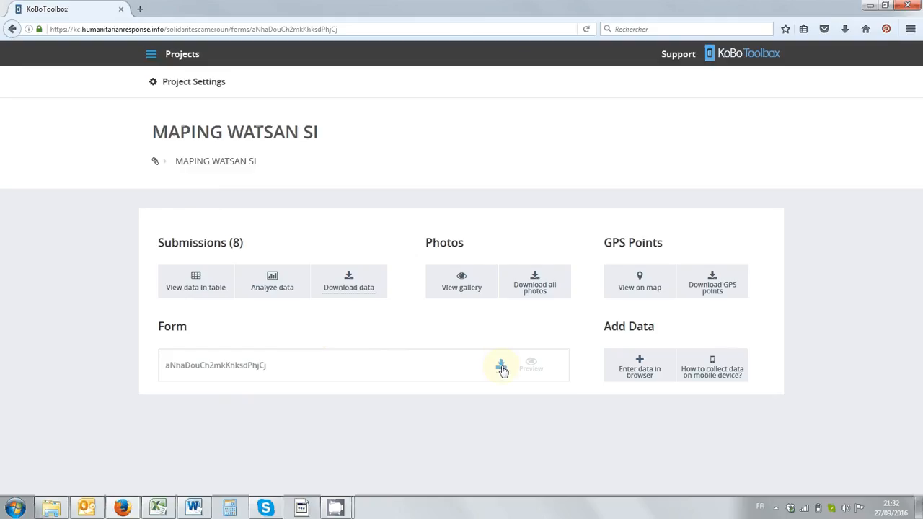
Step: Switch to the Word outline to check the tutorial's topics and begin switching to another open window
{"action": "key", "text": "alt+Tab"}
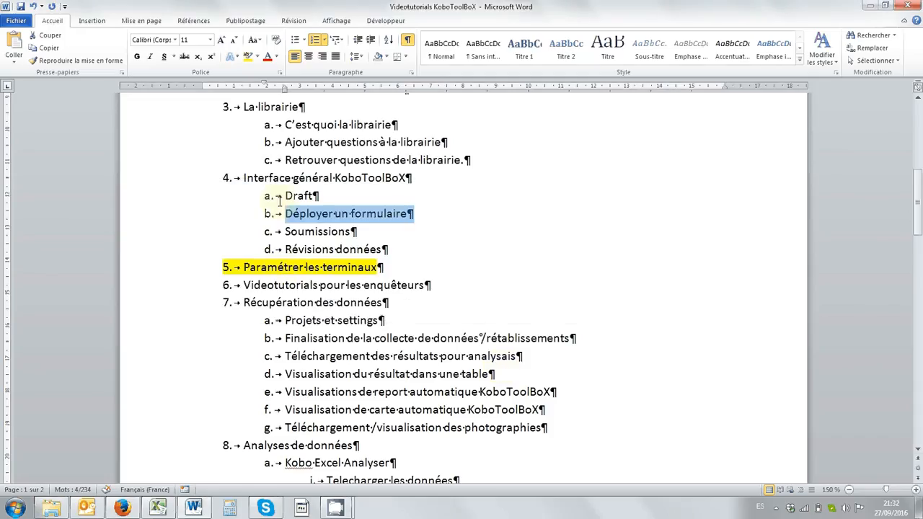
{"action": "key", "text": "alt+Tab"}
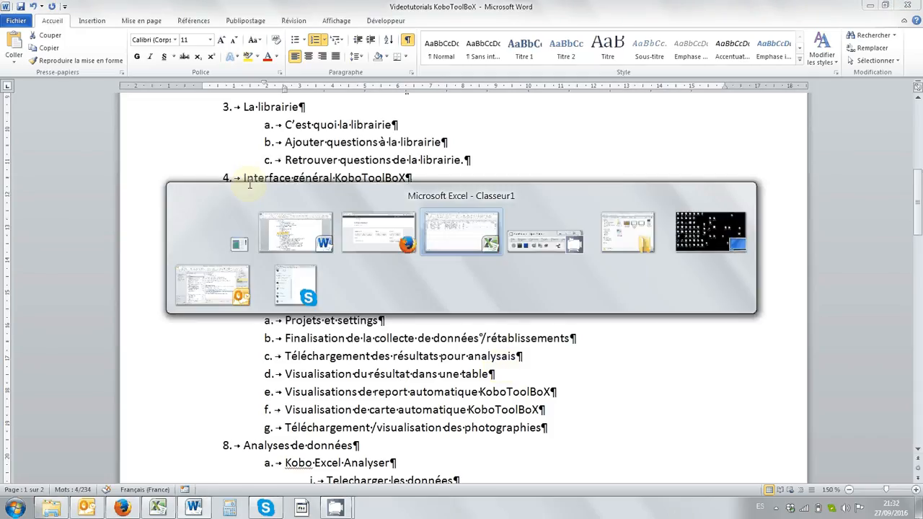